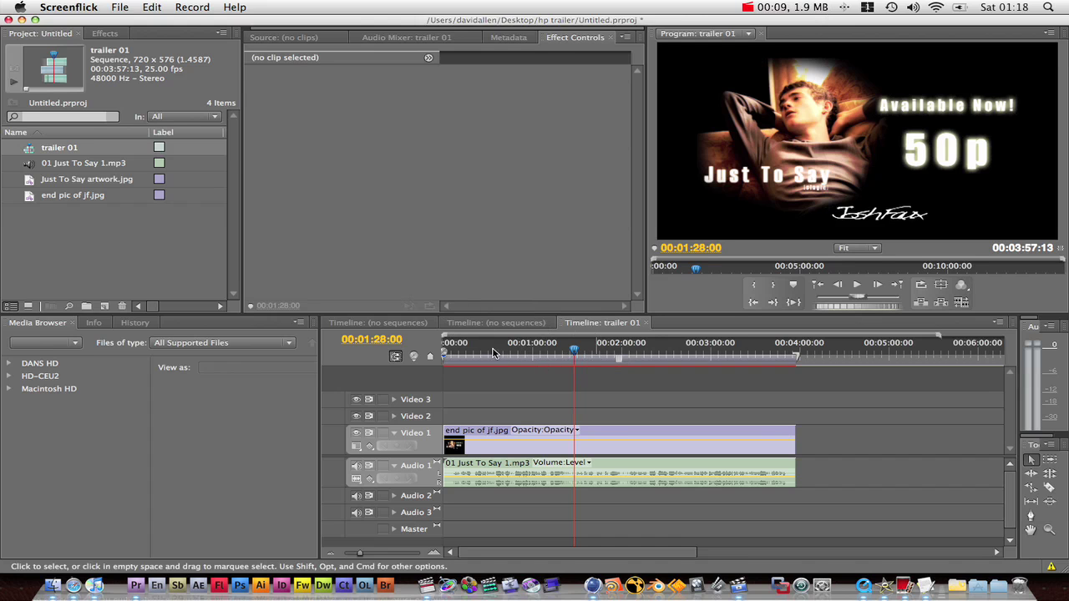
Set the trailer 01 work area to run from the sequence start to the clips' end.
{"action": "left_click", "coordinate": [451, 265]}
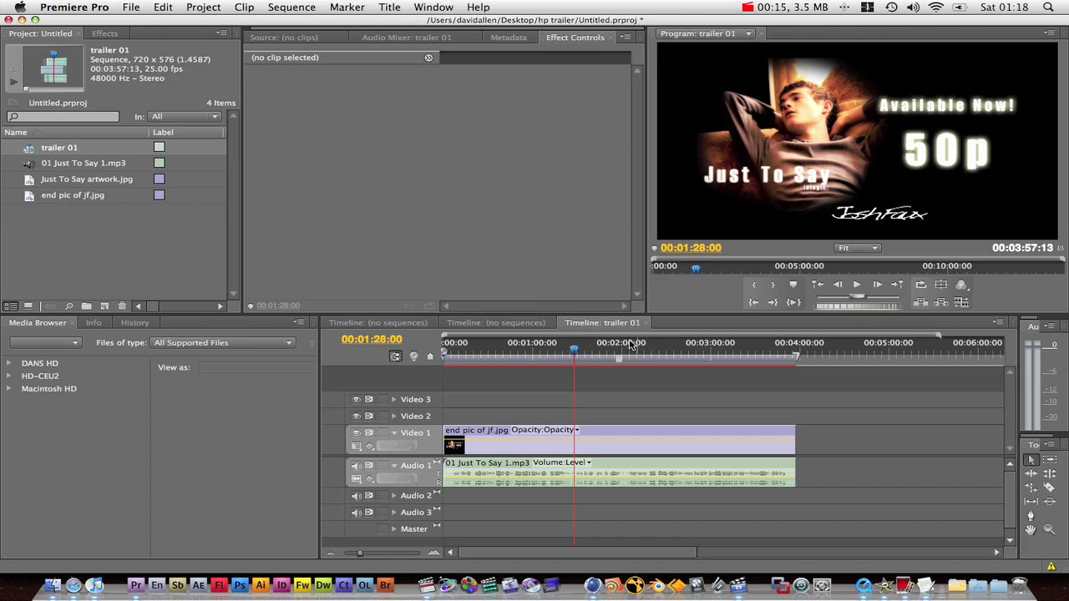
{"action": "left_click", "coordinate": [138, 7]}
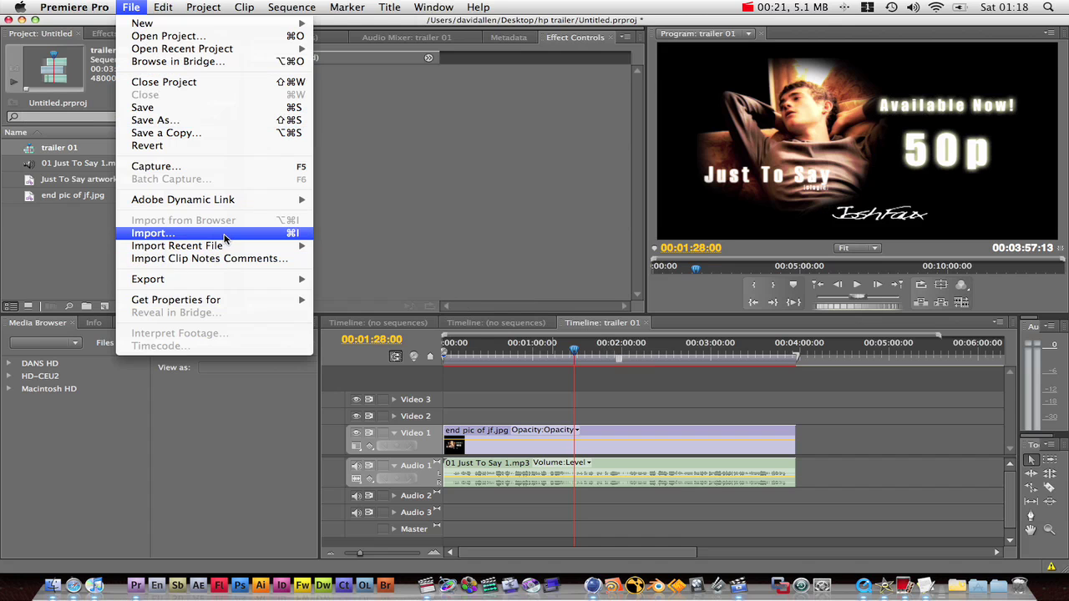
{"action": "mouse_move", "coordinate": [219, 287]}
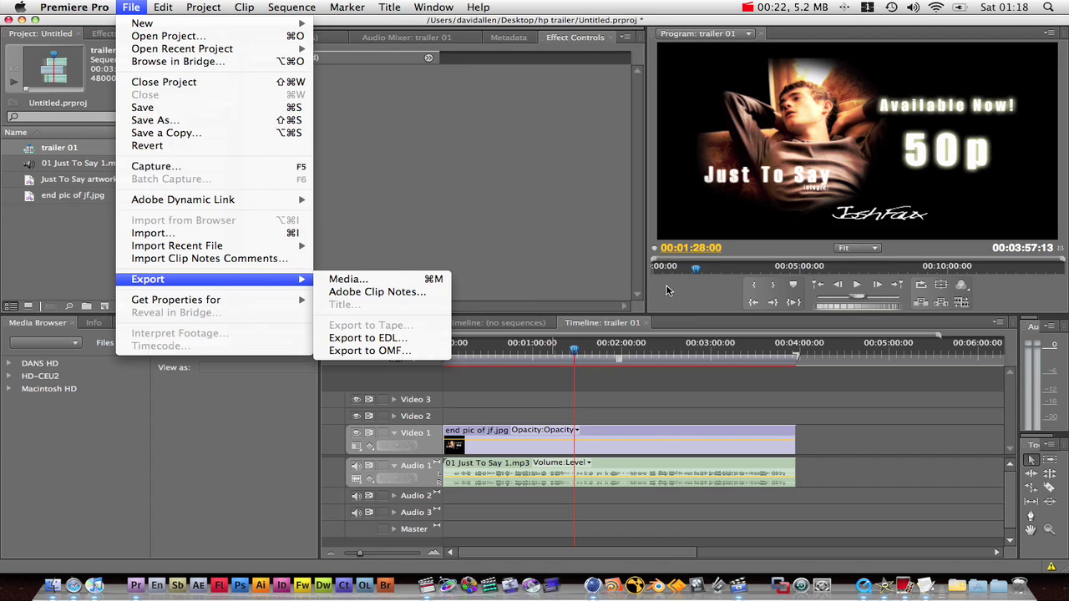
{"action": "left_click", "coordinate": [743, 356]}
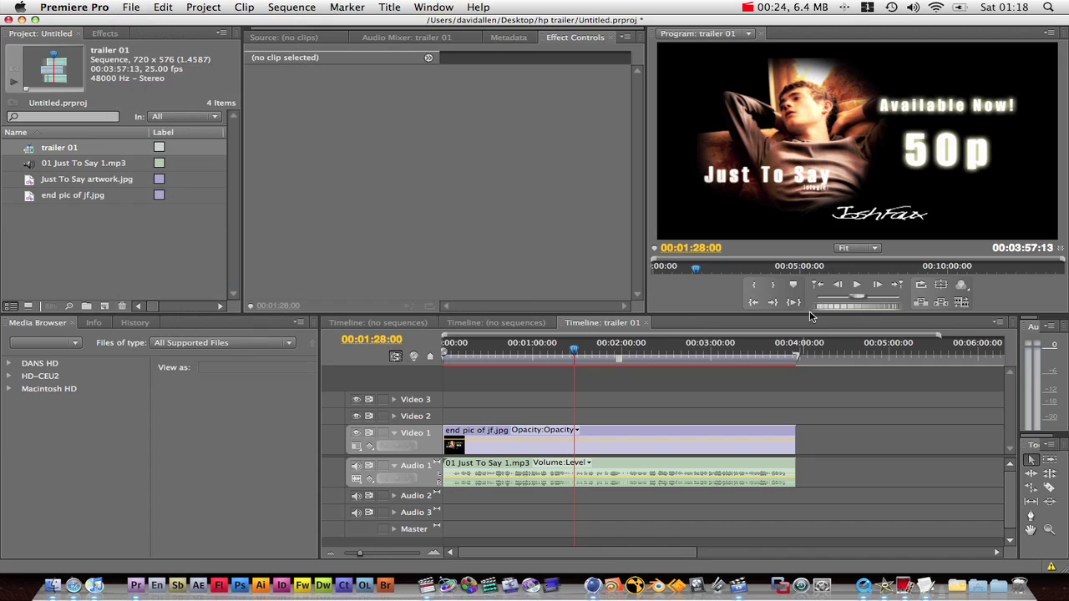
{"action": "mouse_move", "coordinate": [795, 358]}
{"action": "left_mouse_down"}
{"action": "mouse_move", "coordinate": [858, 364]}
{"action": "mouse_move", "coordinate": [795, 370]}
{"action": "left_mouse_up"}
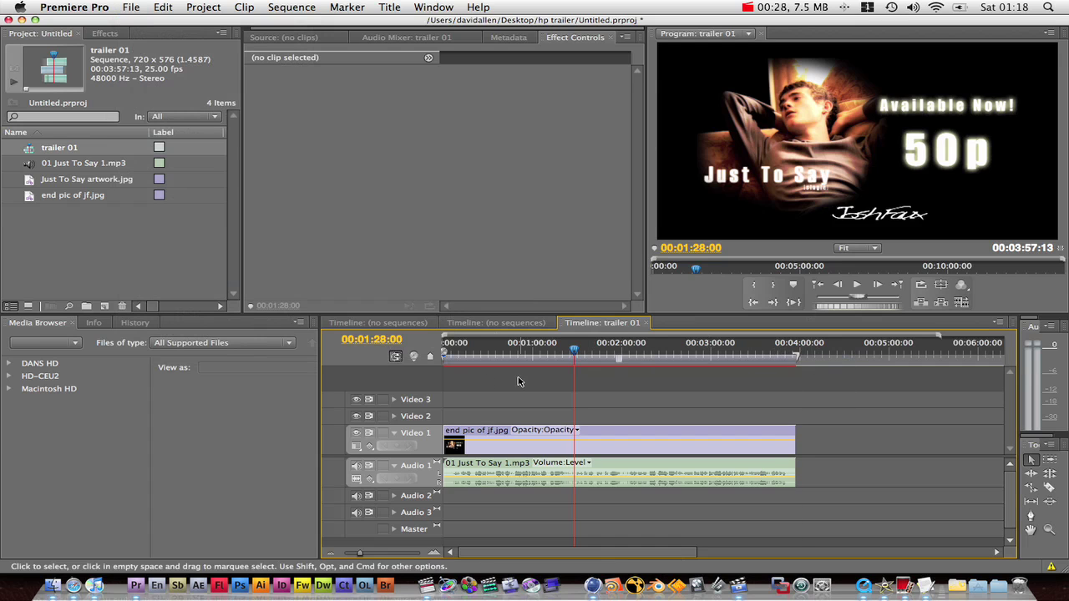
{"action": "mouse_move", "coordinate": [444, 356]}
{"action": "left_mouse_down"}
{"action": "mouse_move", "coordinate": [502, 368]}
{"action": "mouse_move", "coordinate": [443, 366]}
{"action": "left_mouse_up"}
Export the media as H.264 with the YouTube Widescreen HD preset at 1280x720.
{"action": "left_click", "coordinate": [136, 8]}
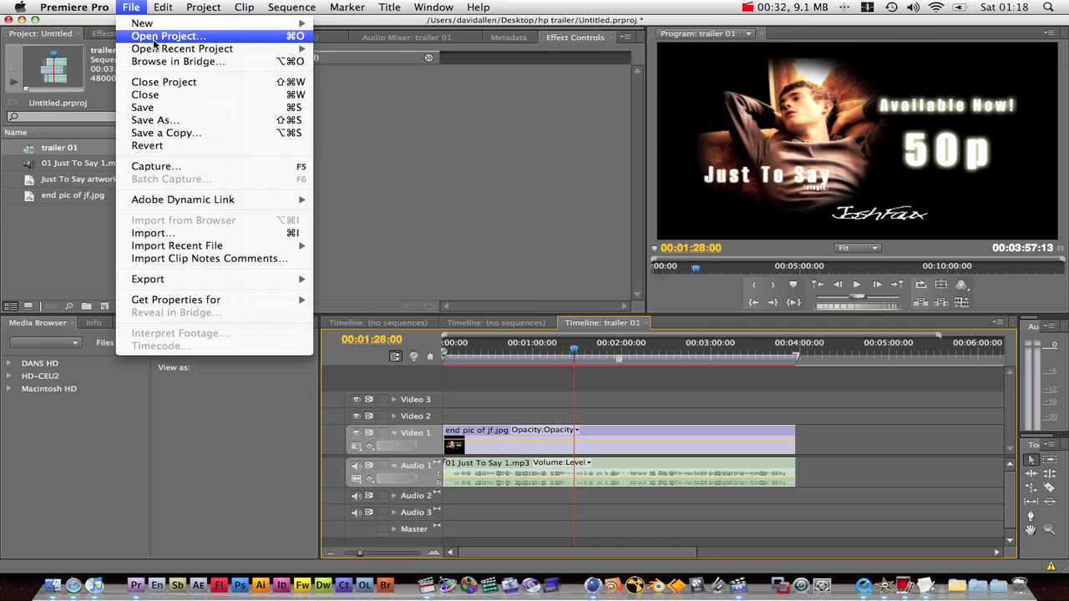
{"action": "mouse_move", "coordinate": [213, 280]}
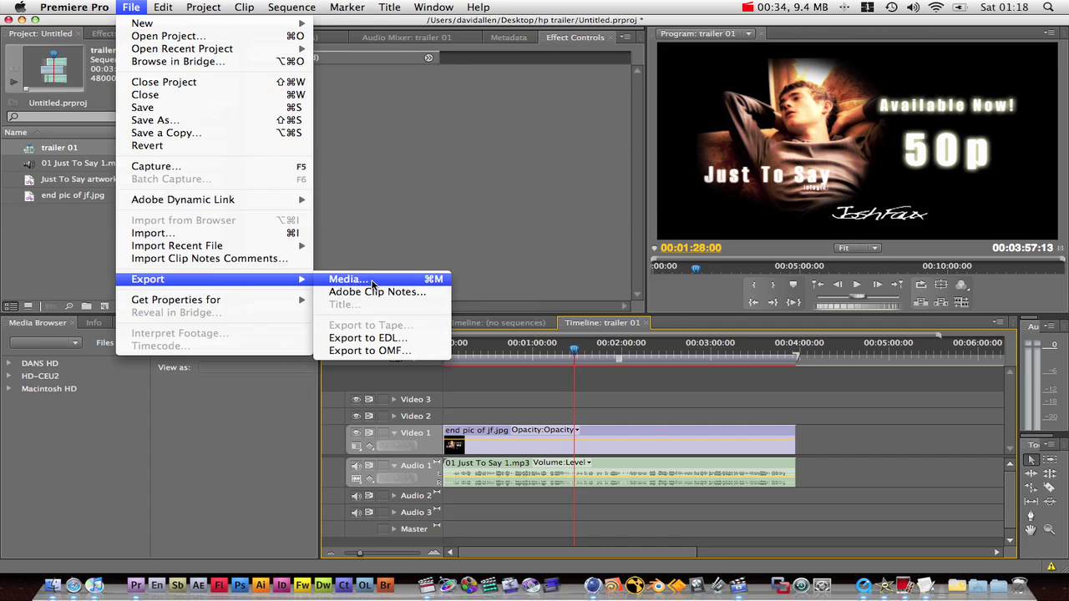
{"action": "left_click", "coordinate": [372, 282]}
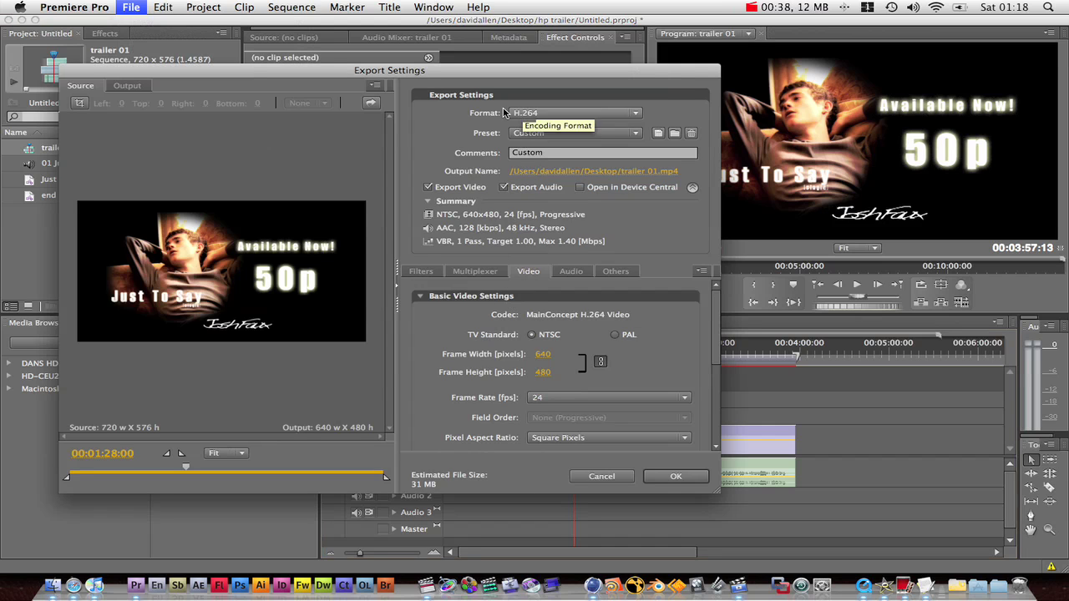
{"action": "left_click", "coordinate": [531, 115]}
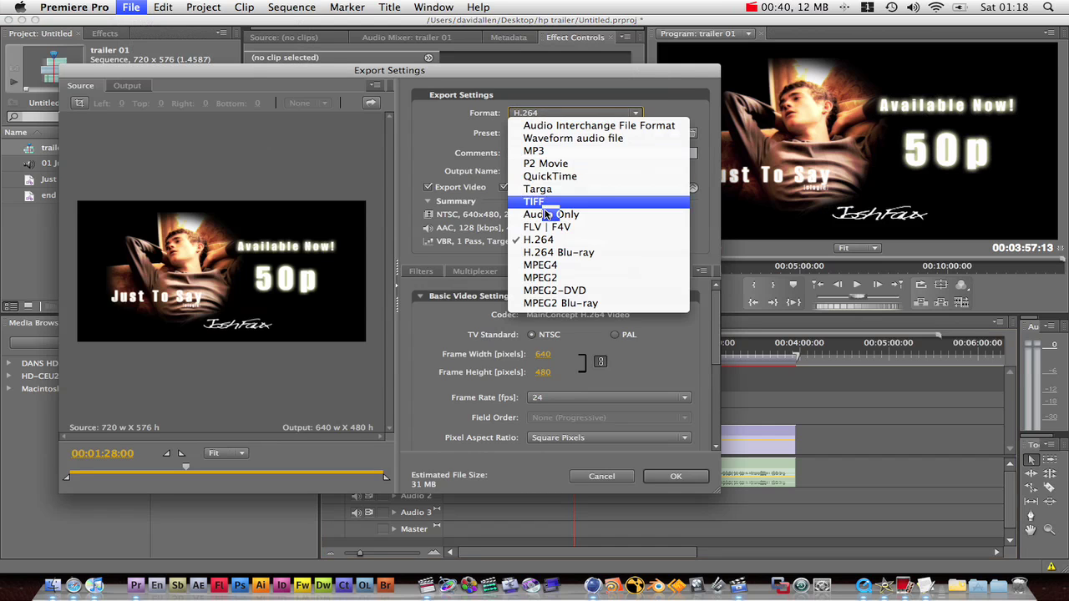
{"action": "left_click", "coordinate": [541, 242]}
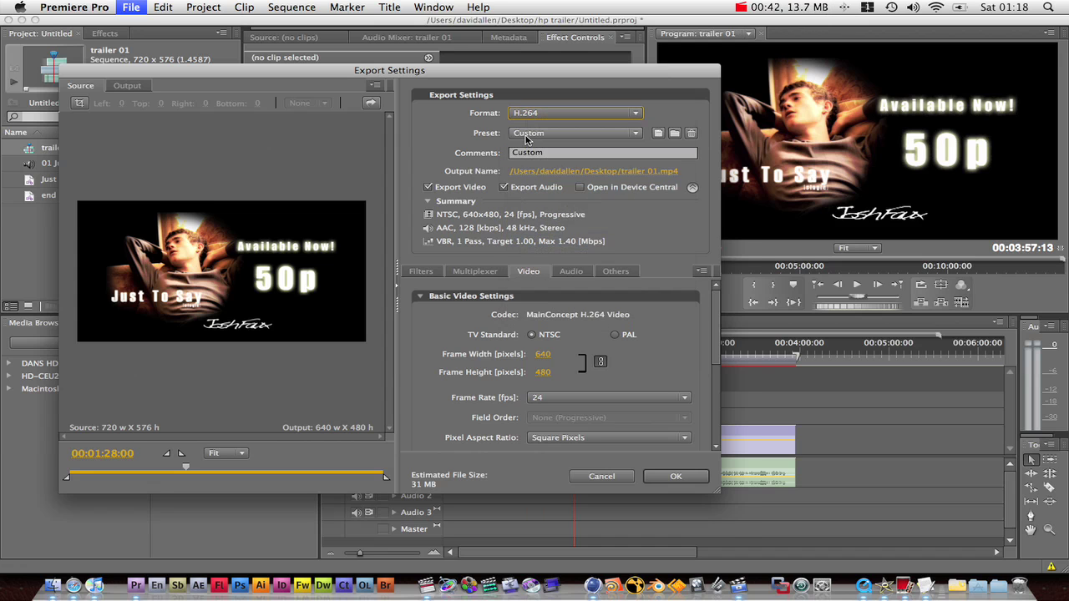
{"action": "left_click", "coordinate": [528, 136]}
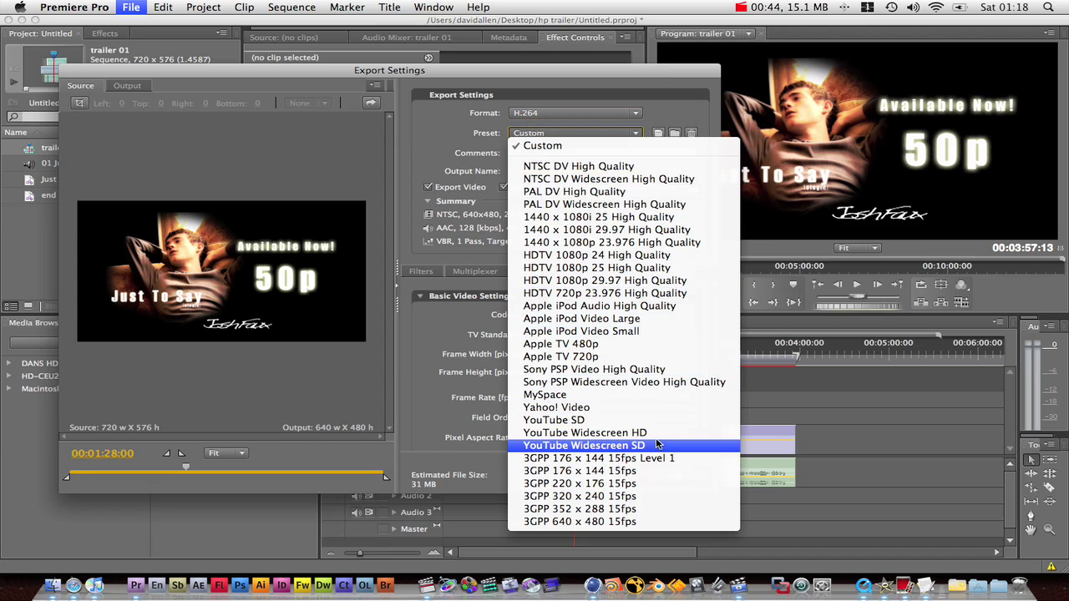
{"action": "key", "text": "Escape"}
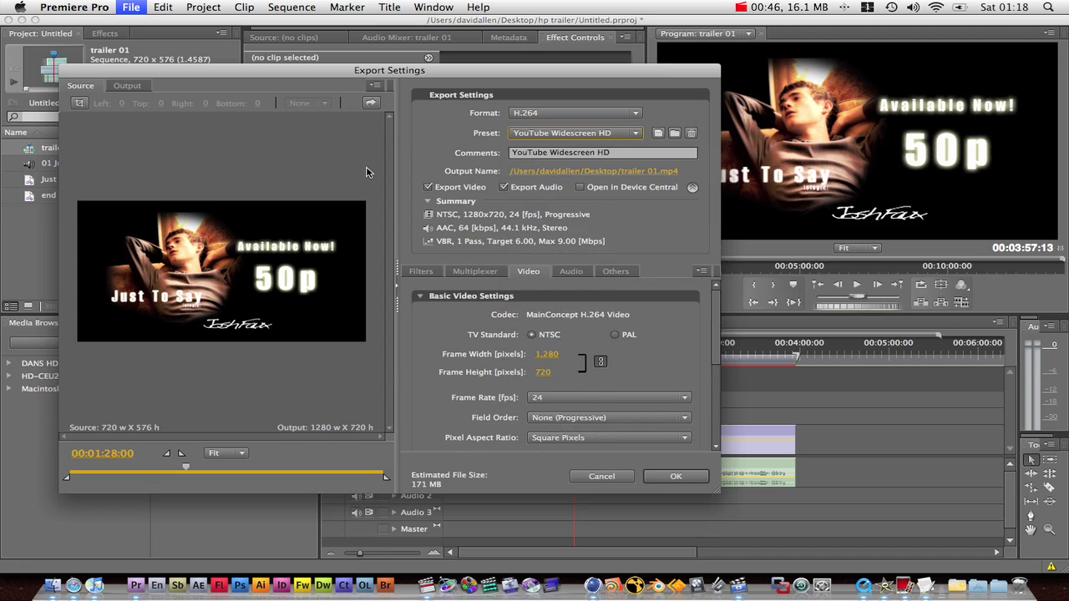
{"action": "left_click", "coordinate": [560, 133]}
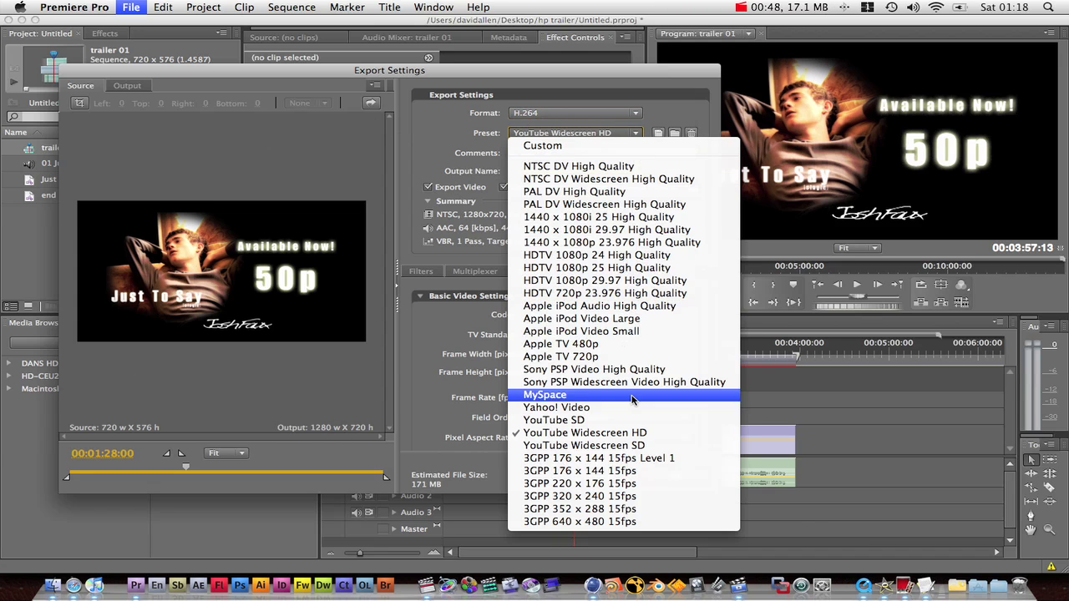
{"action": "left_click", "coordinate": [618, 91]}
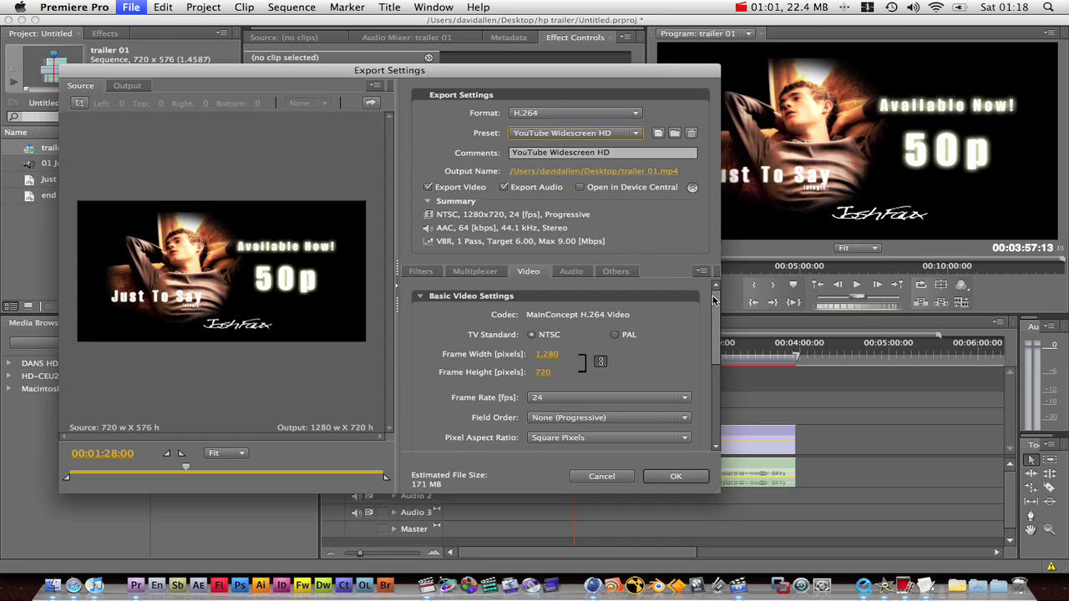
{"action": "mouse_move", "coordinate": [715, 298]}
{"action": "left_mouse_down"}
{"action": "mouse_move", "coordinate": [715, 334]}
{"action": "mouse_move", "coordinate": [715, 274]}
{"action": "mouse_move", "coordinate": [713, 315]}
{"action": "left_mouse_up"}
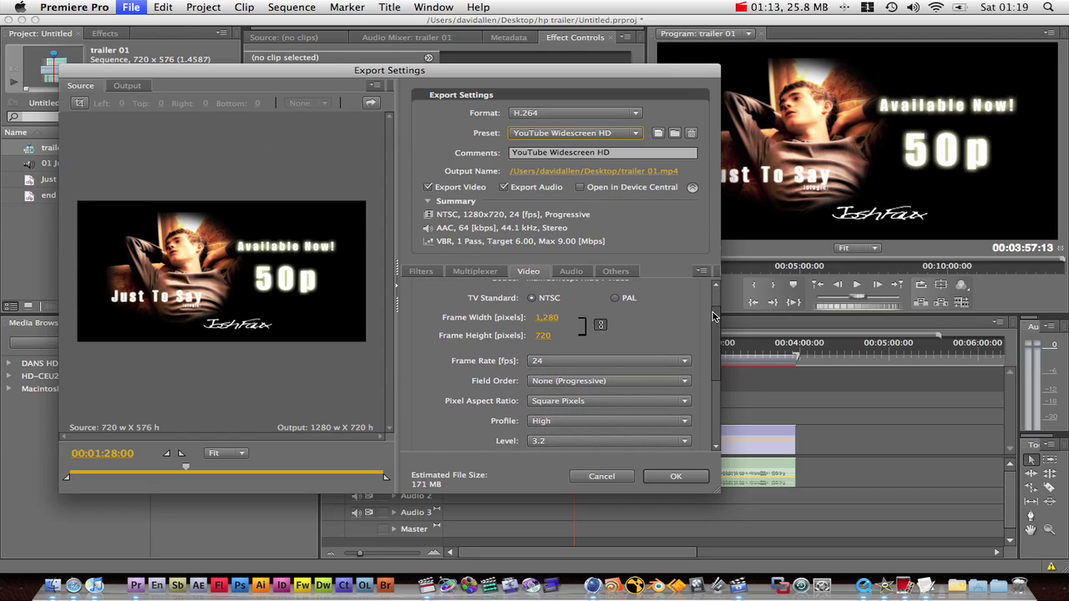
{"action": "left_click_drag", "start_coordinate": [714, 316], "coordinate": [703, 341]}
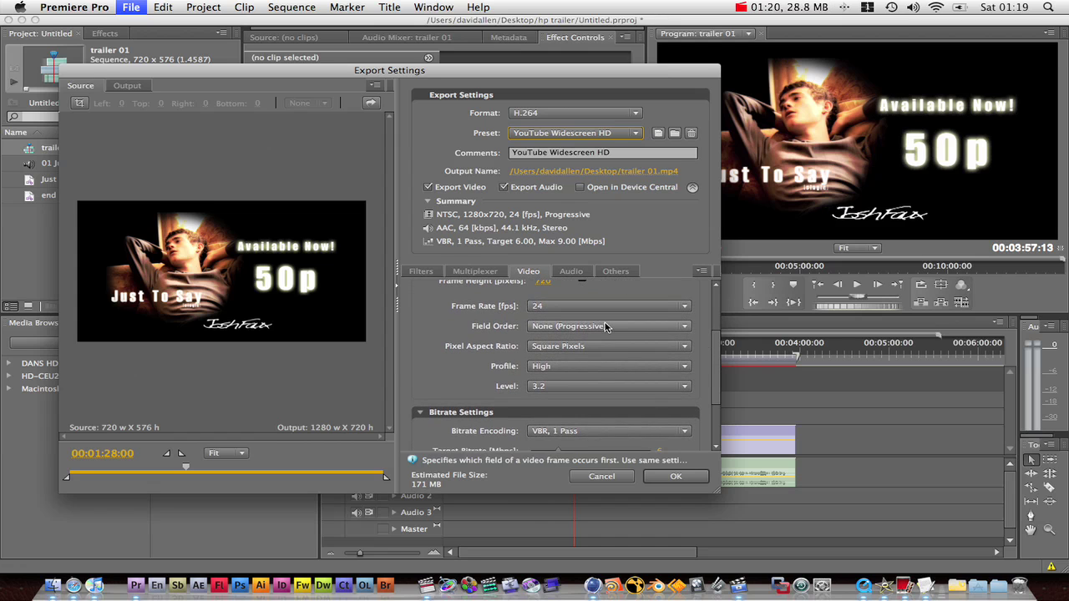
{"action": "left_click", "coordinate": [598, 347]}
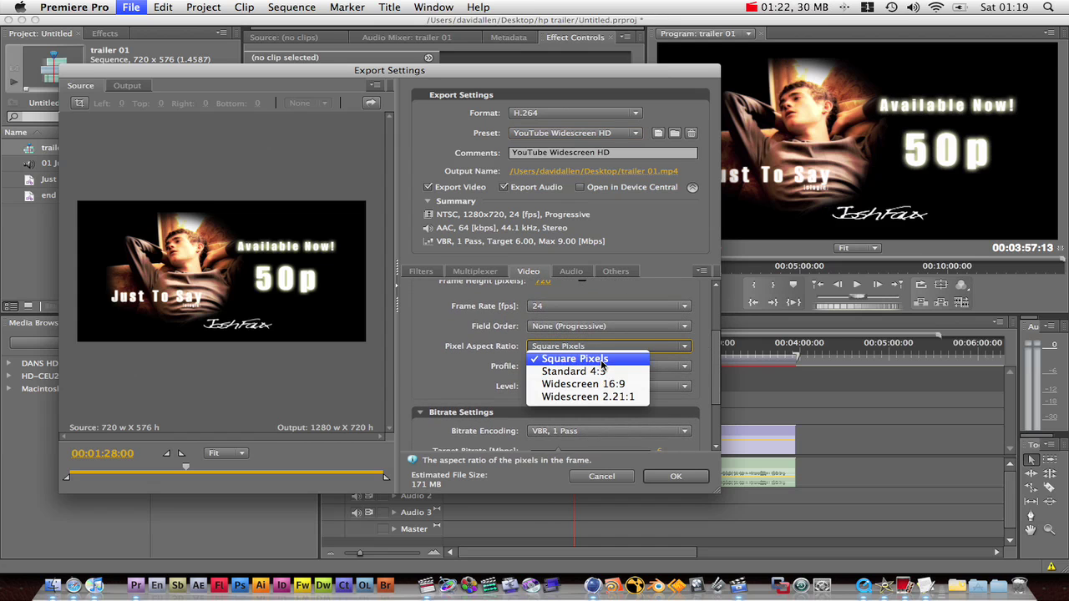
{"action": "left_click", "coordinate": [602, 360]}
{"action": "left_click", "coordinate": [601, 365]}
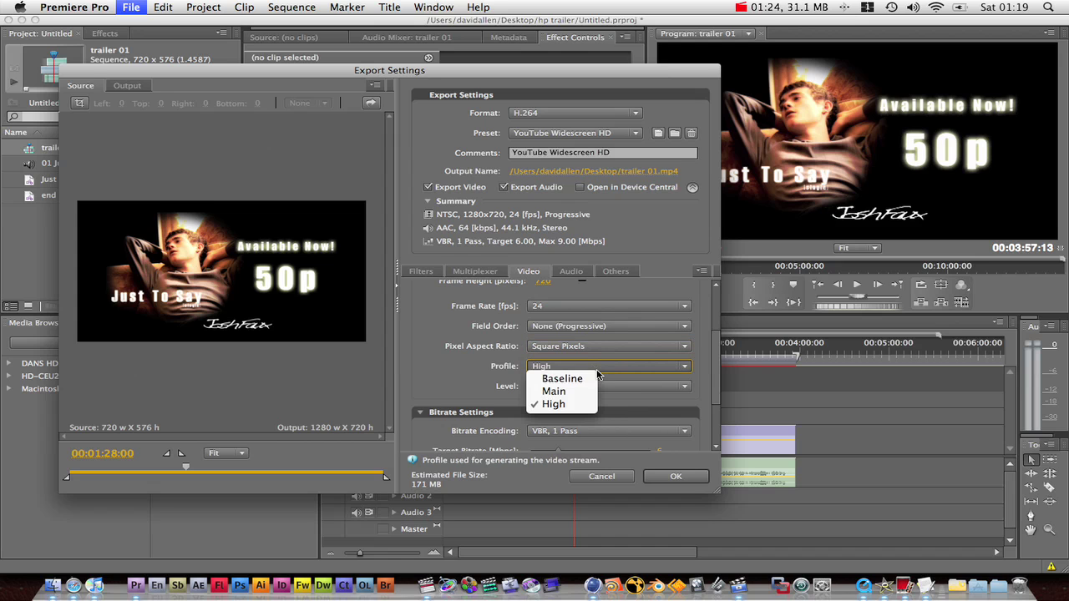
{"action": "left_click", "coordinate": [590, 407]}
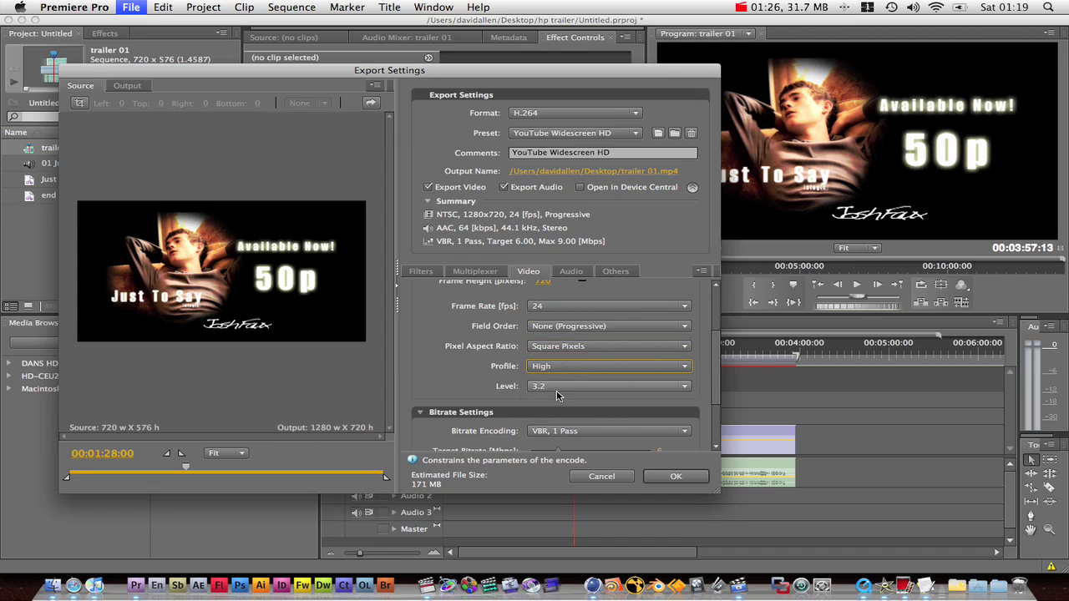
{"action": "scroll", "coordinate": [695, 332], "scroll_direction": "down", "scroll_amount": 3}
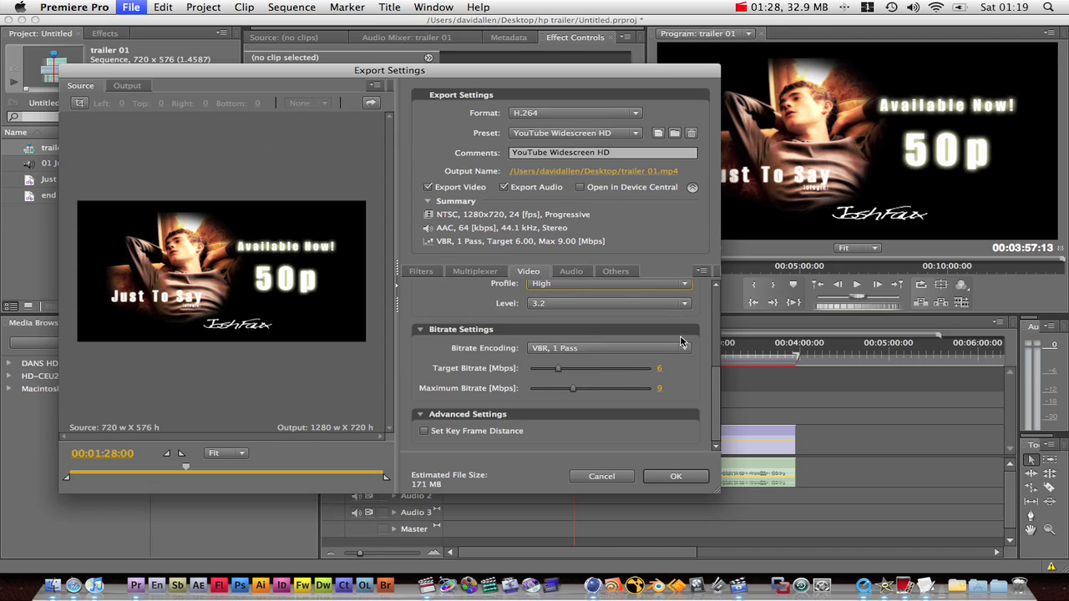
{"action": "left_click", "coordinate": [605, 348]}
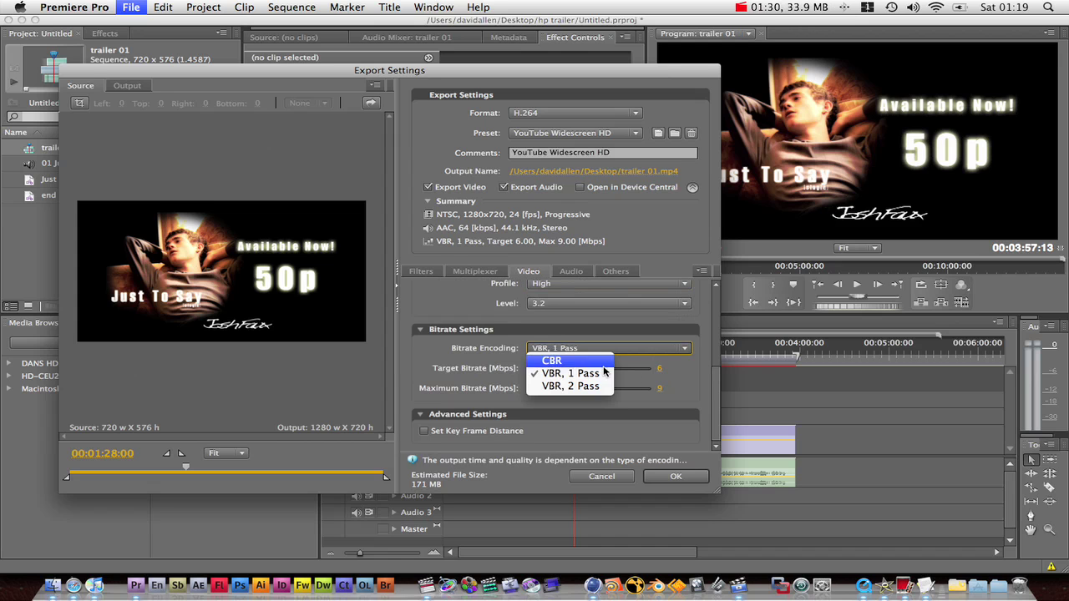
{"action": "left_click", "coordinate": [606, 374]}
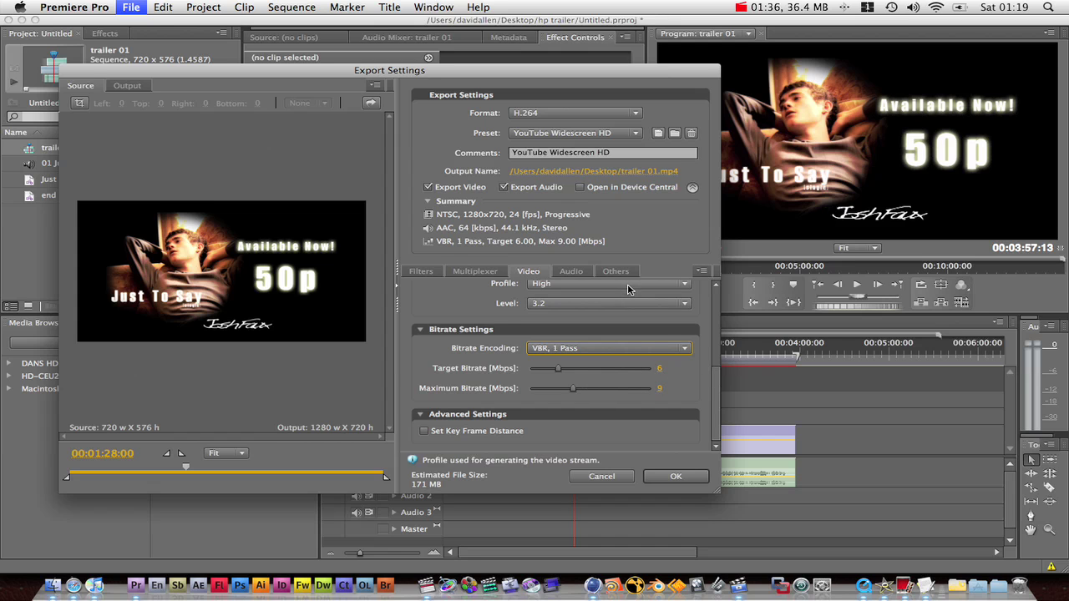
{"action": "left_click", "coordinate": [571, 271]}
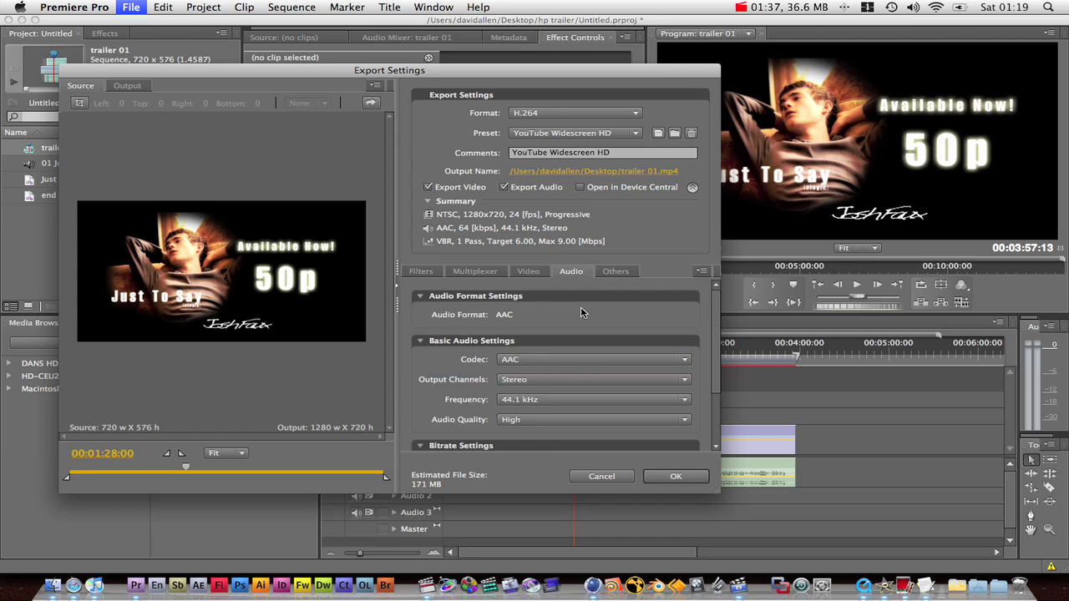
Keep the export audio at AAC codec, Stereo channels and High quality.
{"action": "left_click", "coordinate": [551, 365]}
{"action": "left_click", "coordinate": [567, 368]}
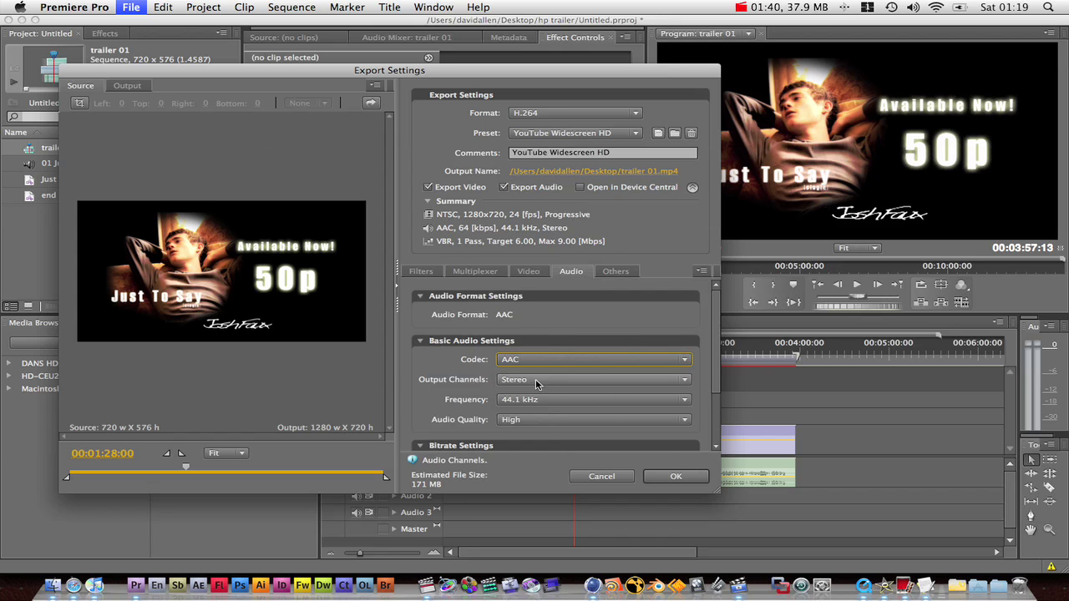
{"action": "left_click", "coordinate": [525, 380]}
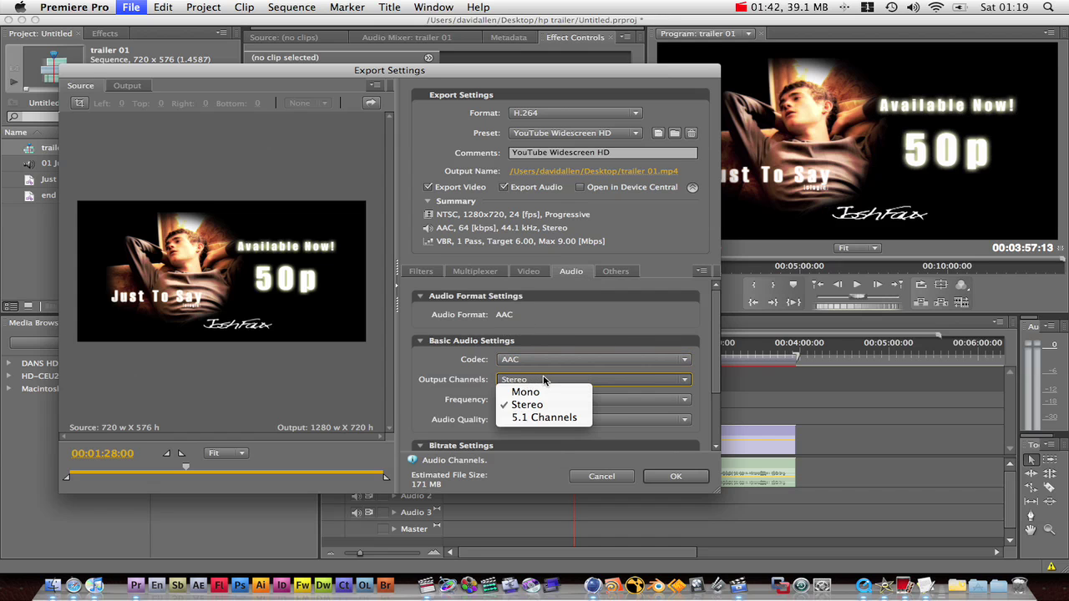
{"action": "left_click", "coordinate": [528, 405]}
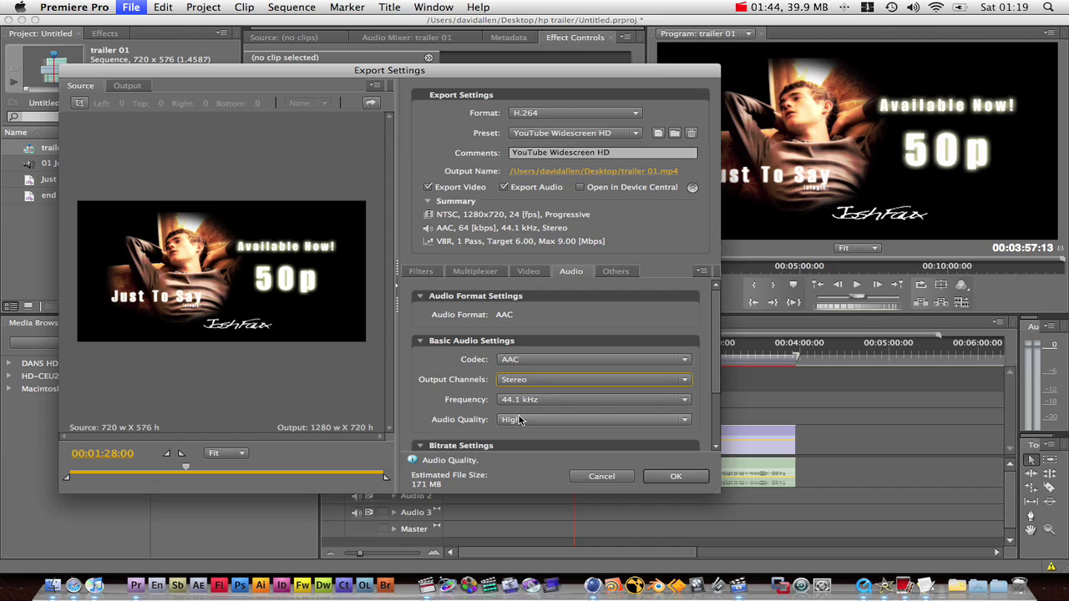
{"action": "left_click", "coordinate": [529, 420]}
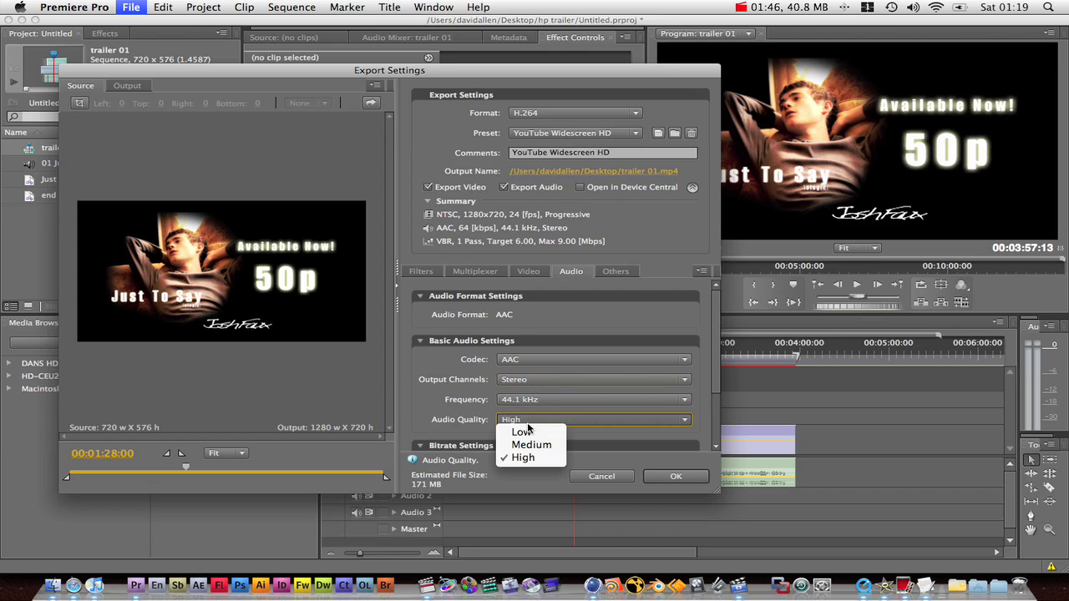
{"action": "left_click", "coordinate": [529, 458]}
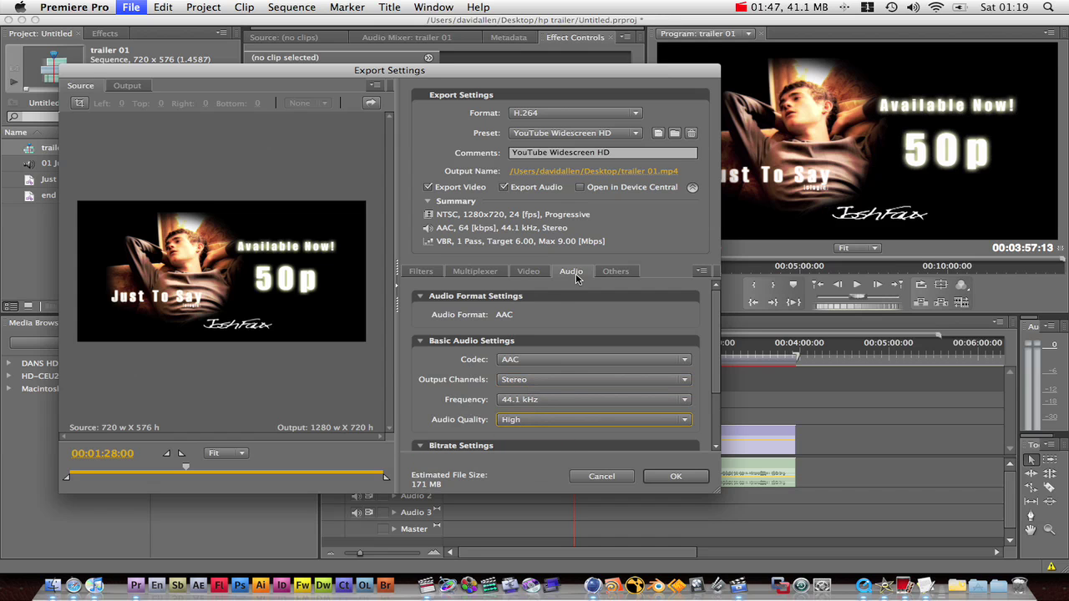
Confirm MP4 multiplexing and accept the export settings to queue trailer 01.
{"action": "left_click", "coordinate": [484, 272]}
{"action": "left_click", "coordinate": [529, 315]}
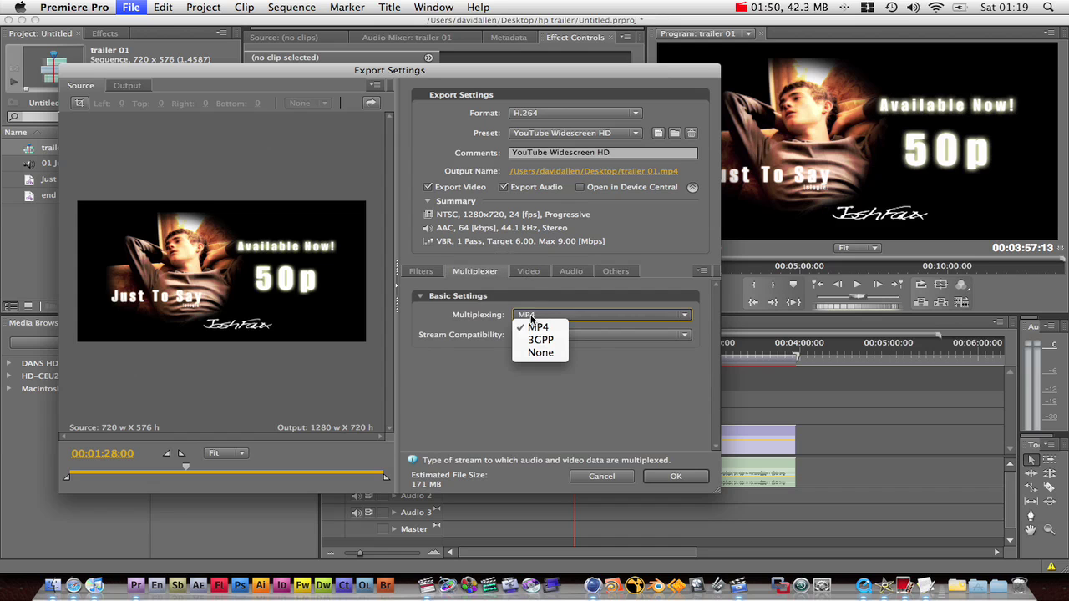
{"action": "left_click", "coordinate": [537, 327]}
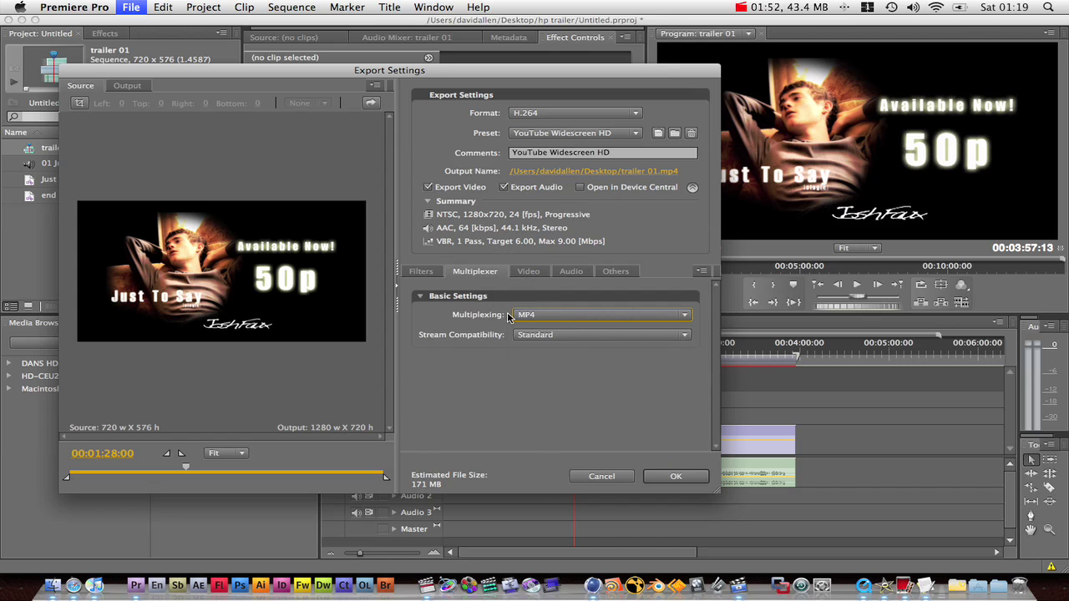
{"action": "left_click", "coordinate": [571, 272]}
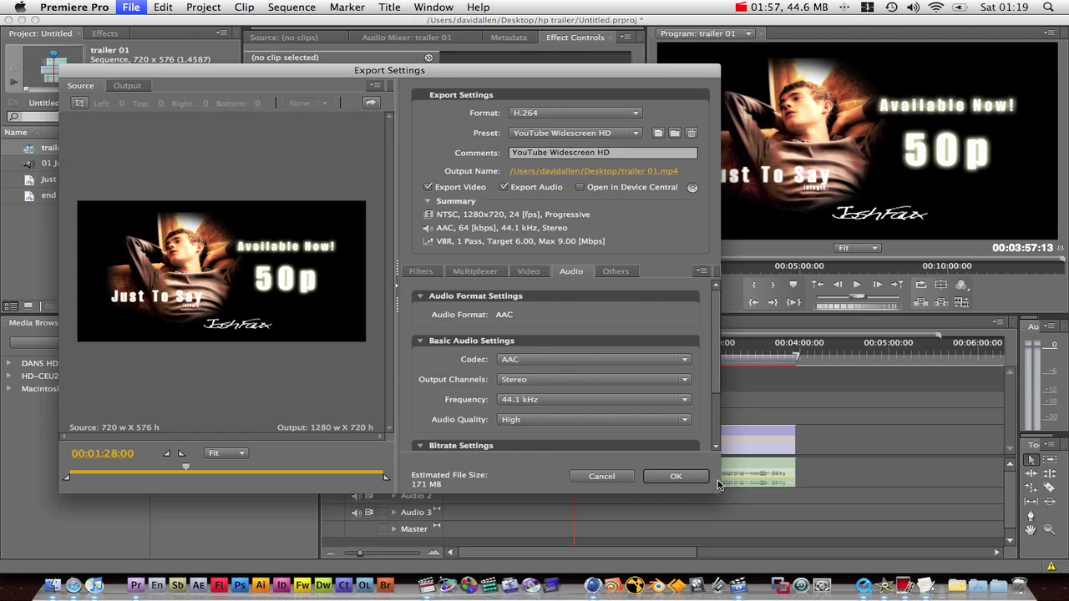
{"action": "left_click", "coordinate": [683, 476]}
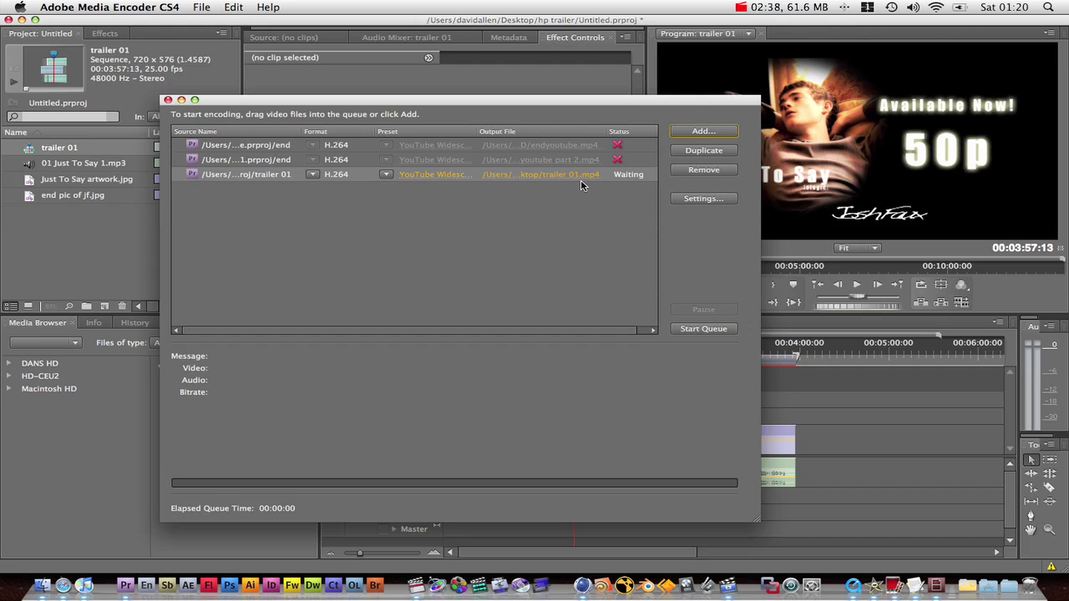
Open the Save As dialog for the trailer 01 item's output file, trailer 01.mp4.
{"action": "left_click", "coordinate": [518, 178]}
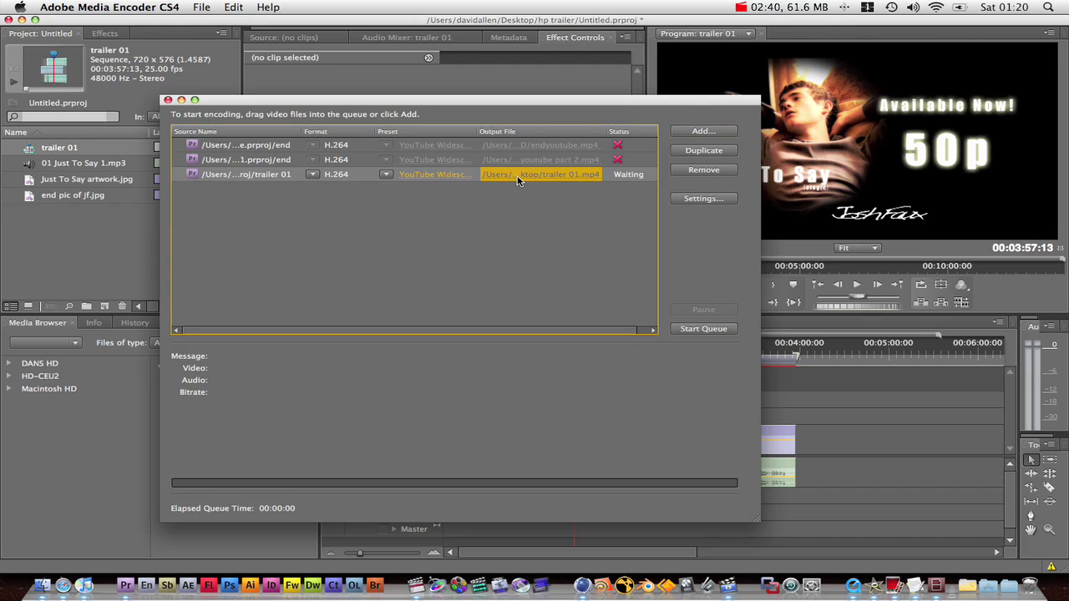
{"action": "left_click", "coordinate": [518, 179]}
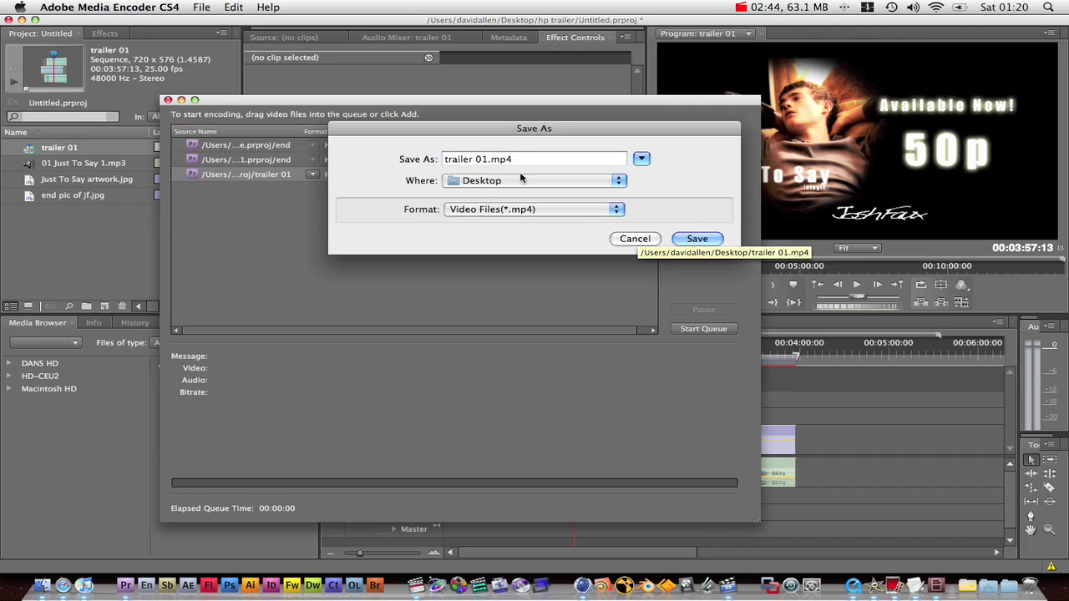
Set the output to 'joshs song' in the Desktop's youtube folder.
{"action": "left_click", "coordinate": [472, 181]}
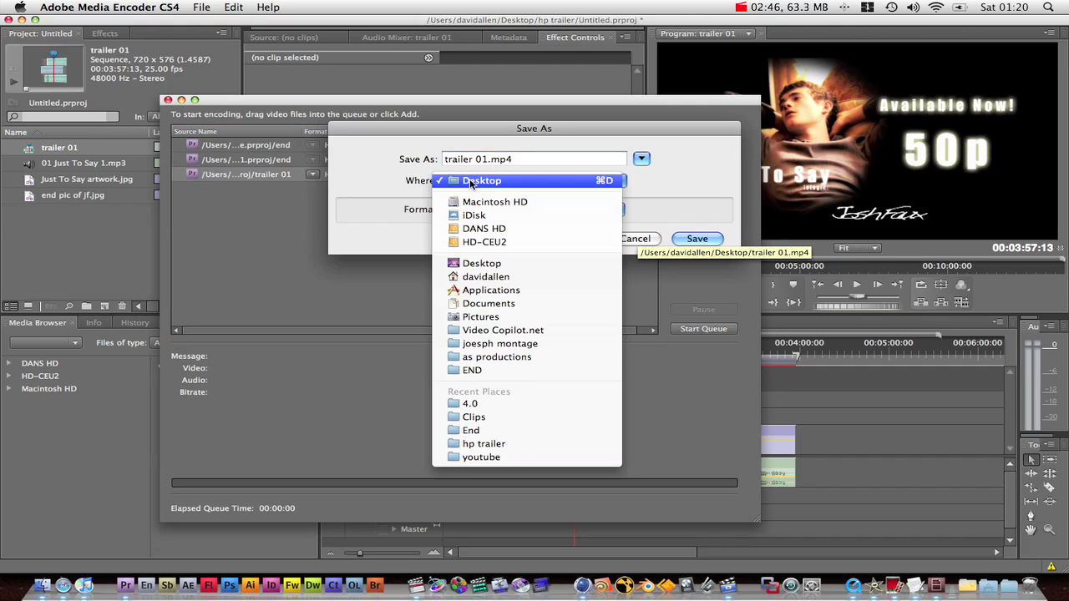
{"action": "left_click", "coordinate": [472, 184]}
{"action": "left_click", "coordinate": [641, 158]}
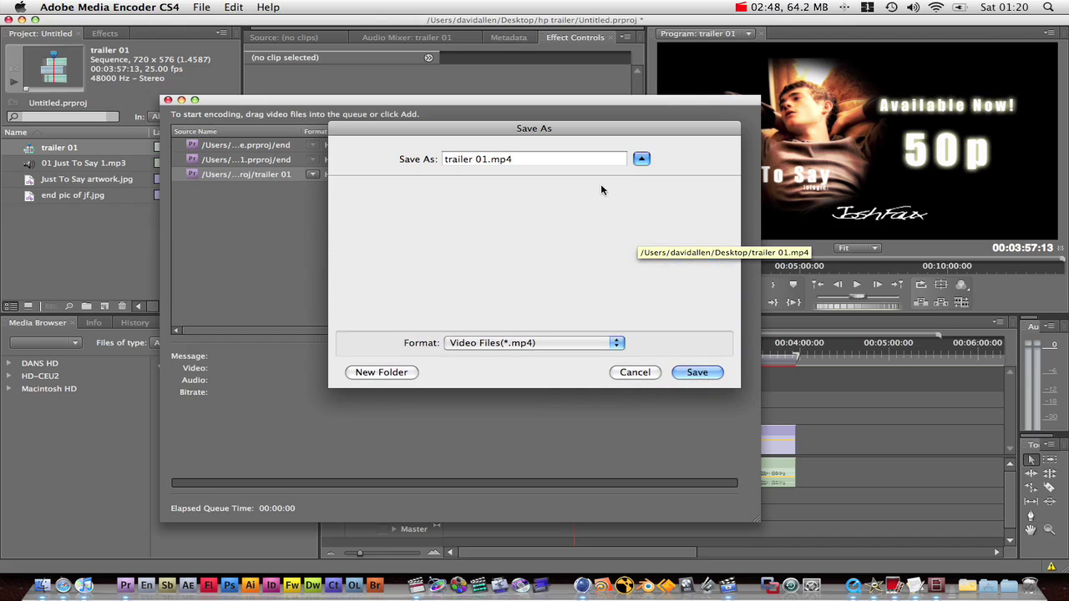
{"action": "scroll", "coordinate": [467, 267], "scroll_direction": "down", "scroll_amount": 10}
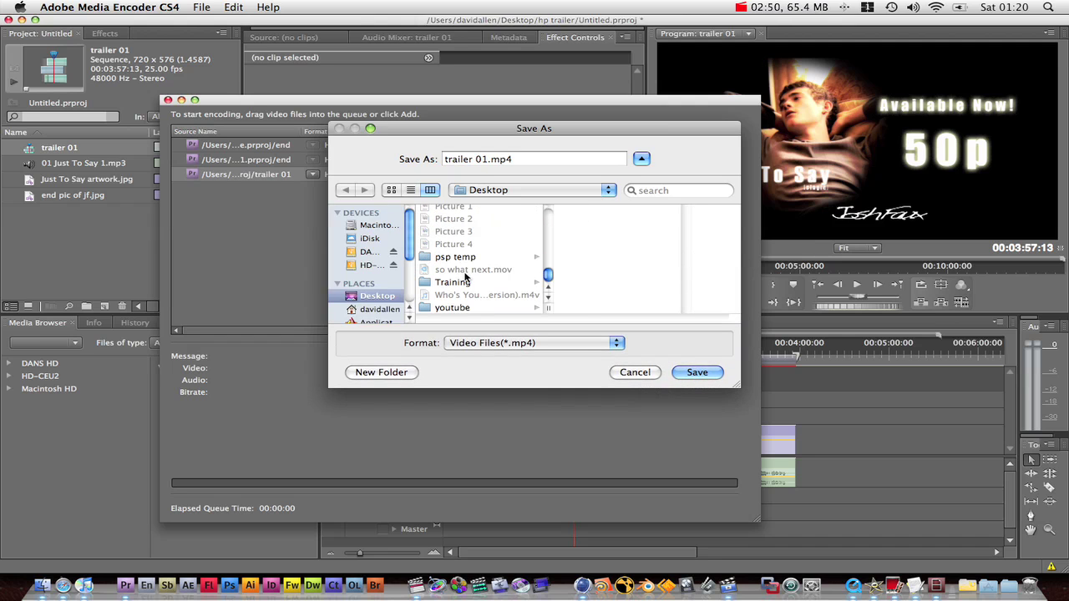
{"action": "left_click", "coordinate": [455, 308]}
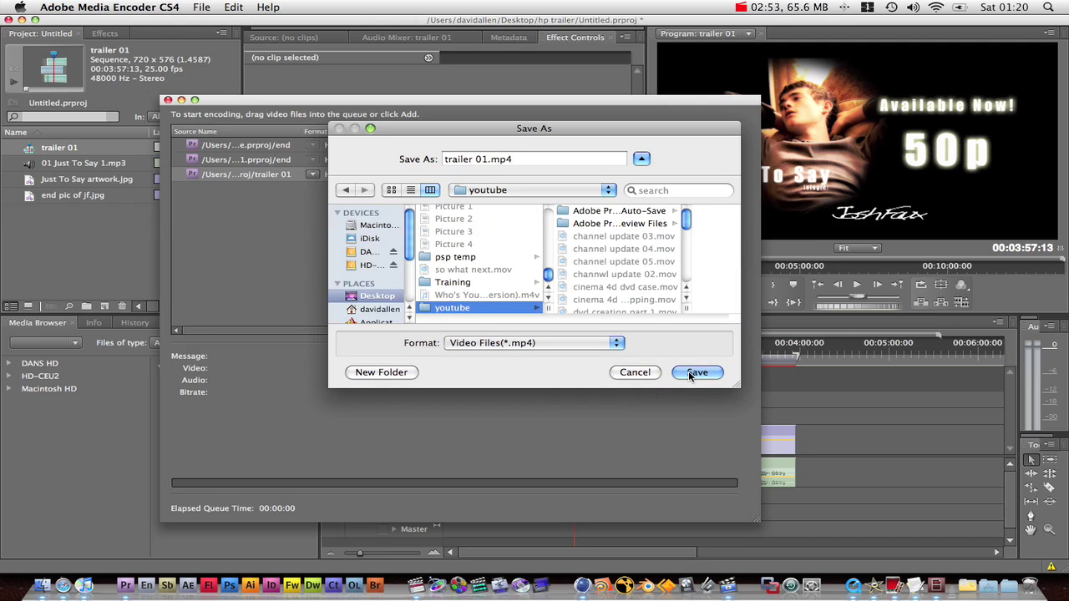
{"action": "left_click", "coordinate": [485, 159]}
{"action": "type", "text": "jo"}
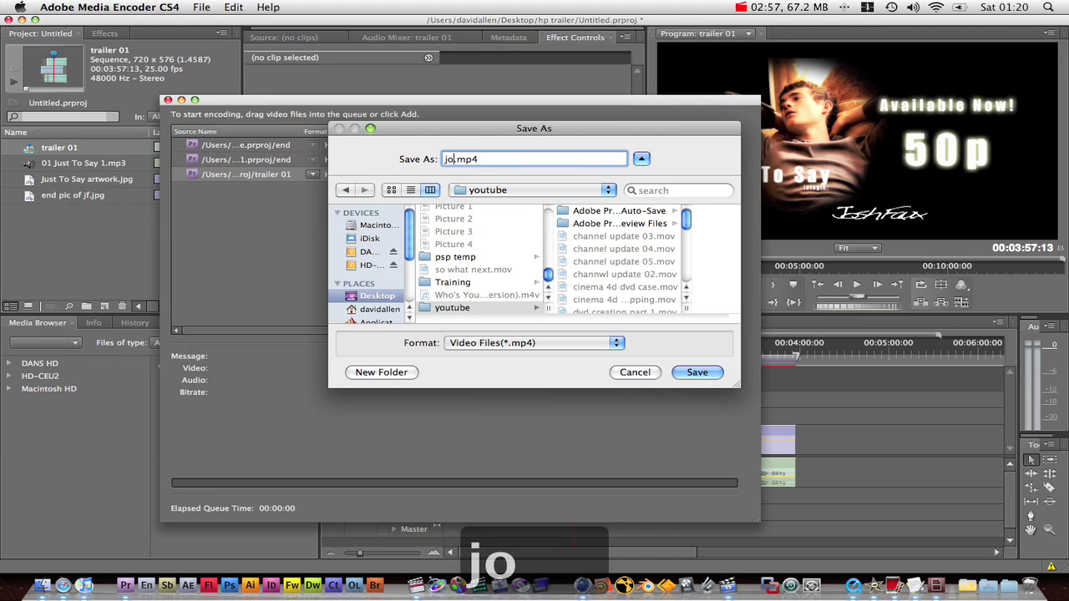
{"action": "type", "text": "shs song"}
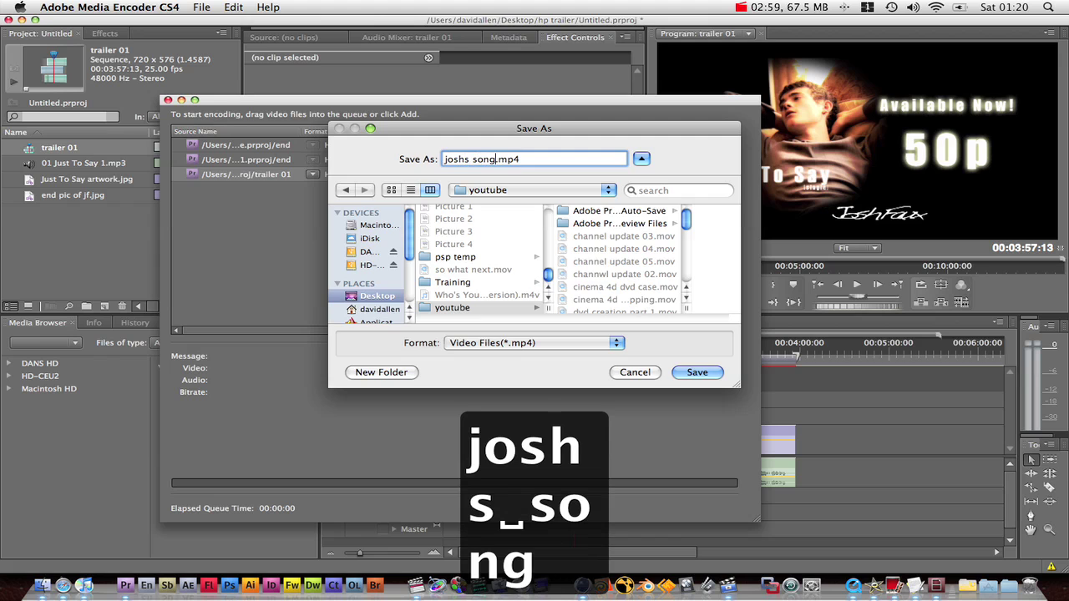
{"action": "key", "text": "Return"}
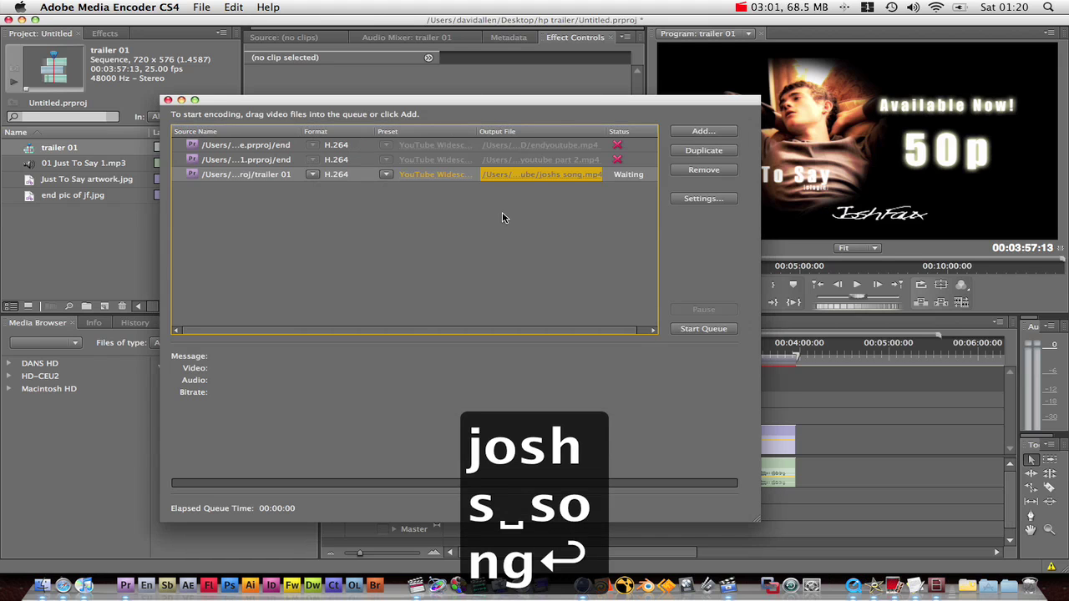
Start encoding the queued trailer 01 item to joshs song.mp4.
{"action": "left_click", "coordinate": [579, 261]}
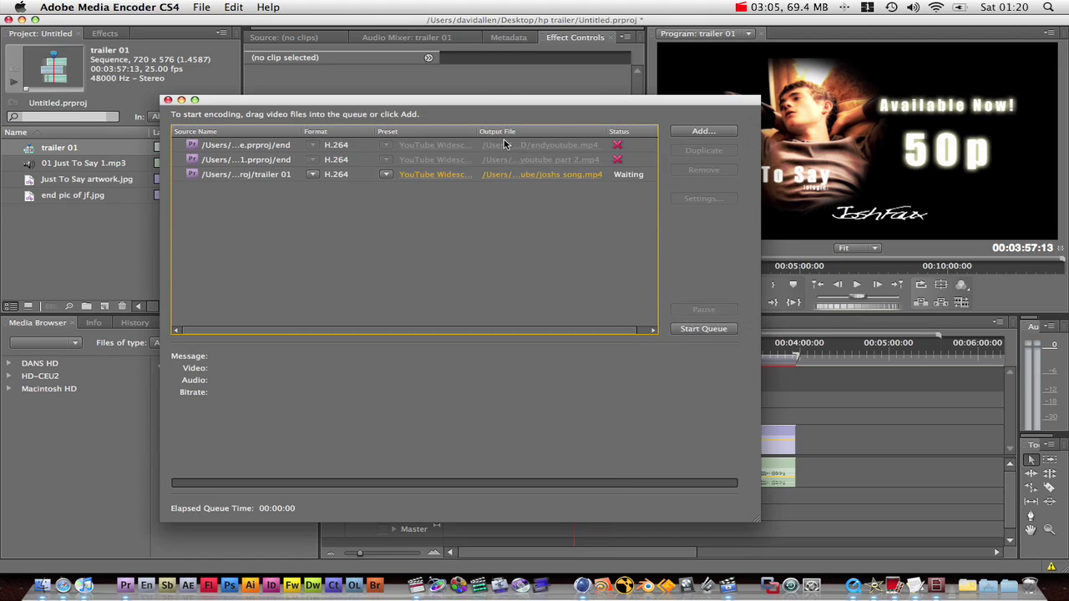
{"action": "left_click", "coordinate": [589, 163]}
{"action": "left_click", "coordinate": [576, 145]}
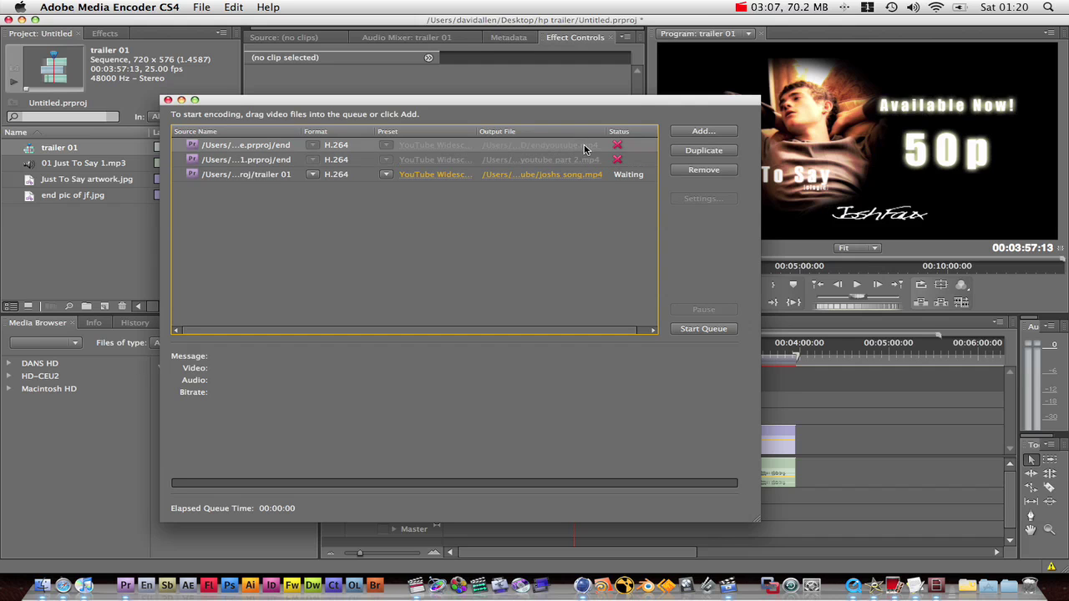
{"action": "left_click", "coordinate": [579, 161]}
{"action": "left_click", "coordinate": [580, 259]}
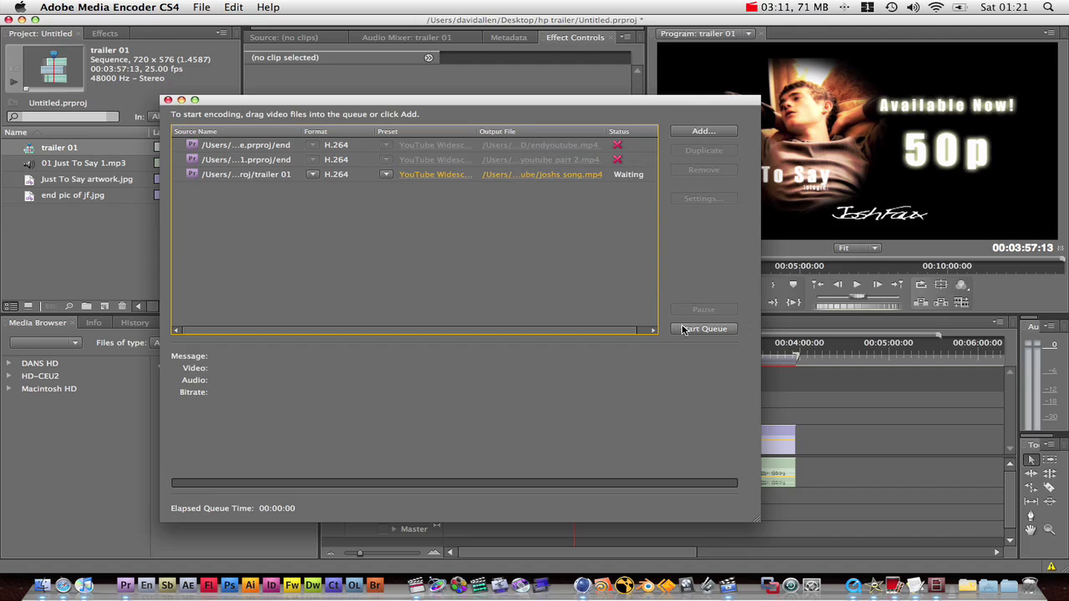
{"action": "left_click", "coordinate": [718, 333]}
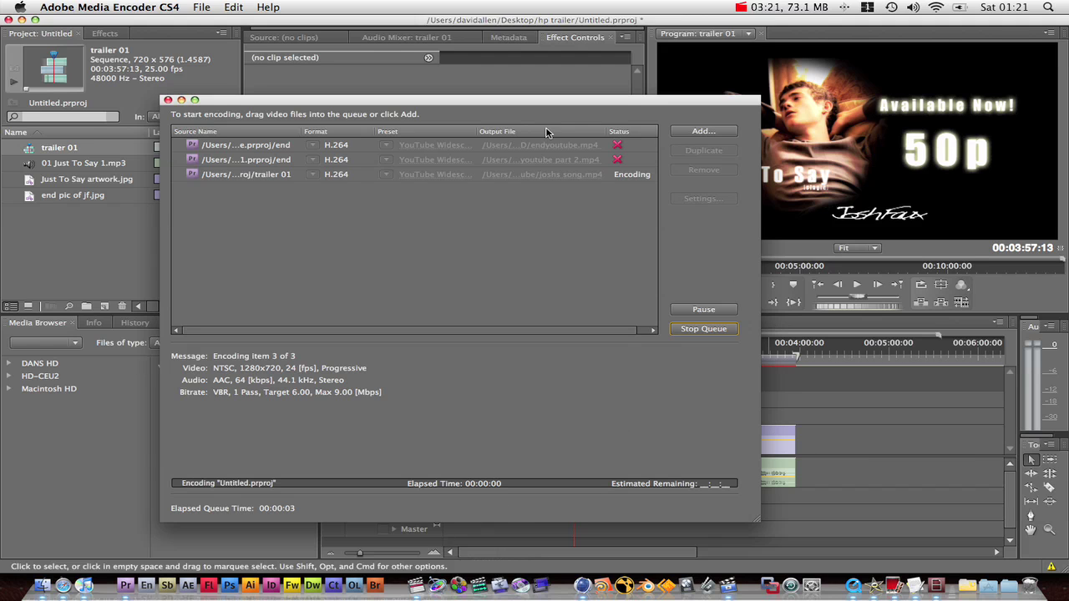
Move the encoder window aside and load the YouTube home page in Safari.
{"action": "left_click_drag", "start_coordinate": [690, 101], "coordinate": [574, 44]}
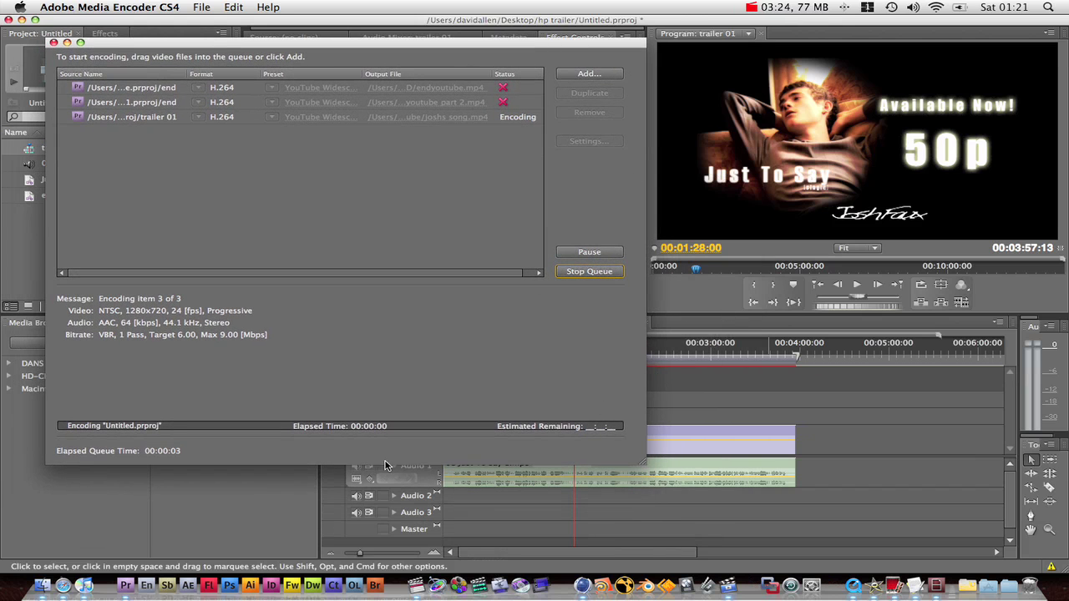
{"action": "left_click", "coordinate": [63, 584]}
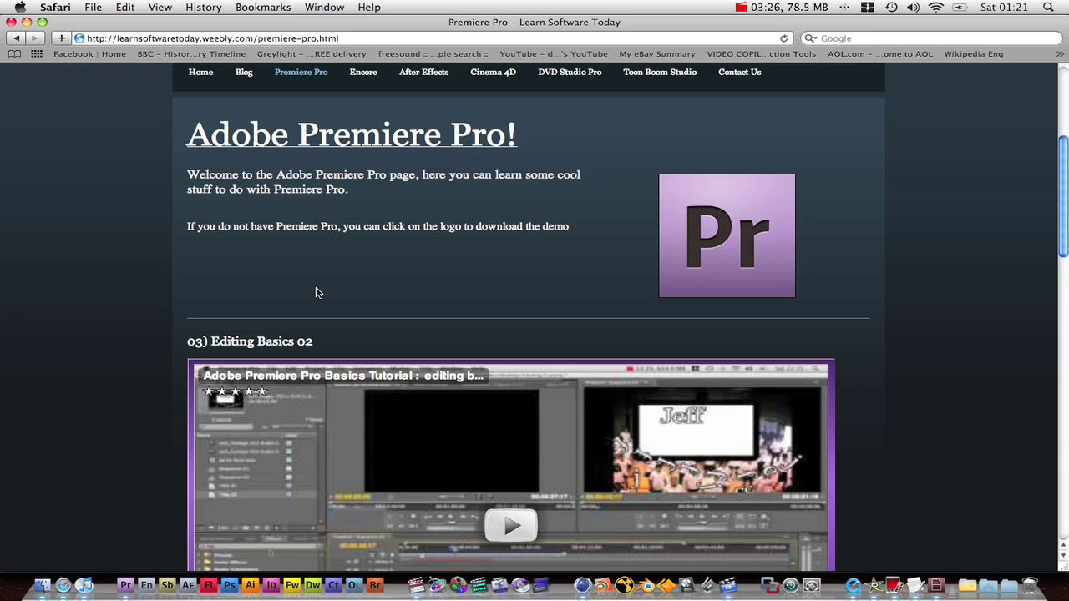
{"action": "left_click", "coordinate": [567, 53]}
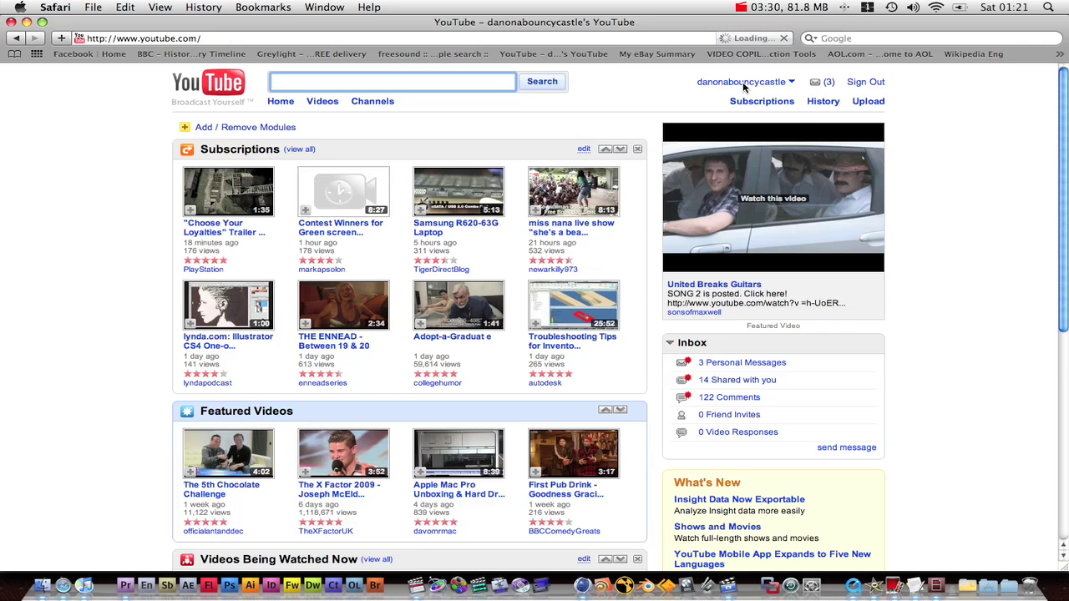
Search YouTube for 'musicianrookie' and open MusicianRookie's channel from the first result.
{"action": "left_click", "coordinate": [744, 83]}
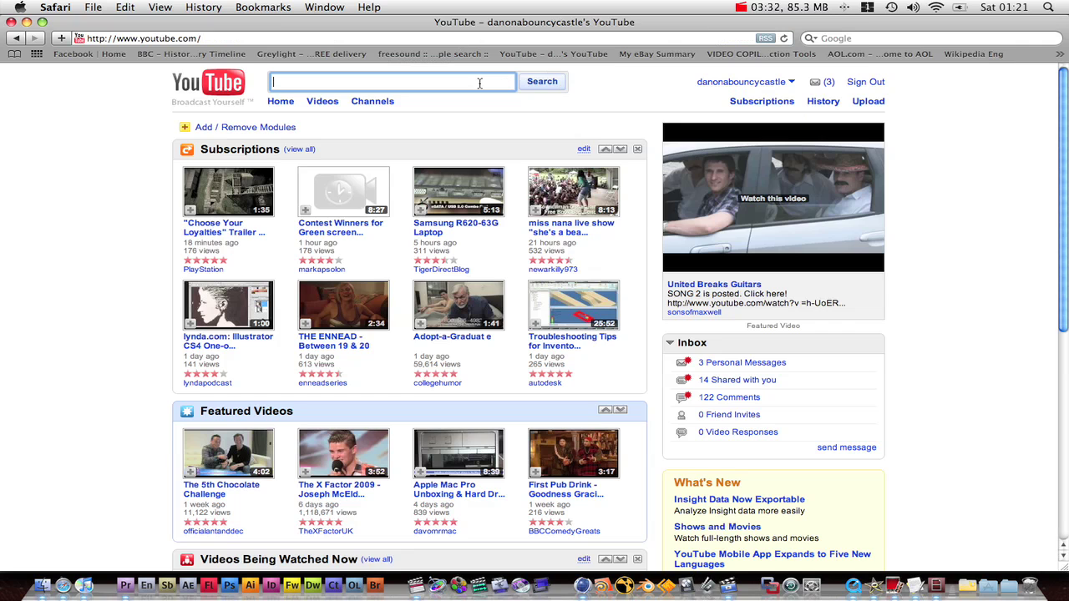
{"action": "type", "text": "musici"}
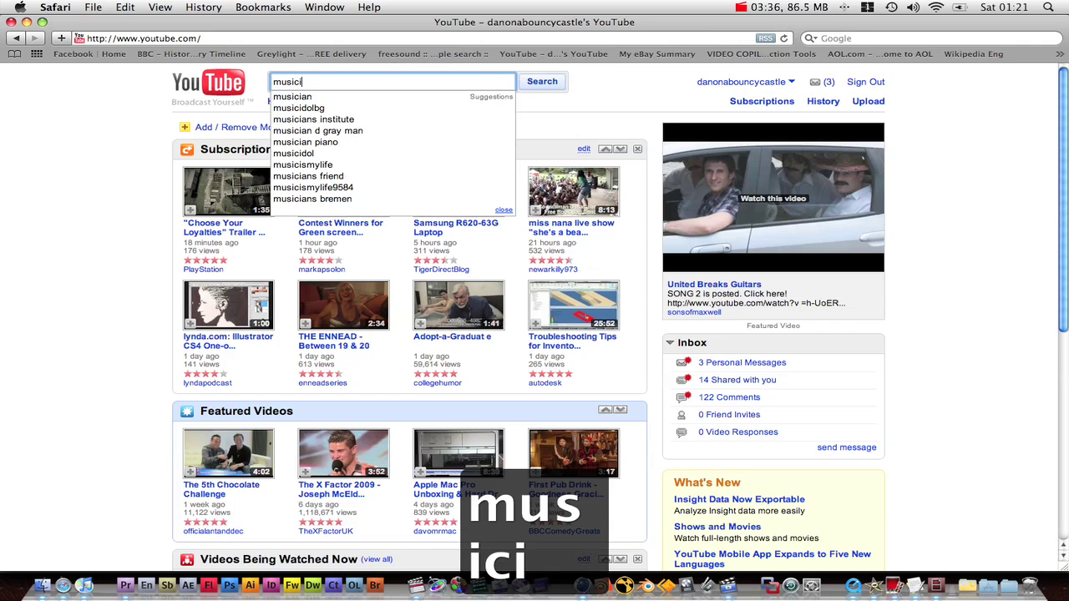
{"action": "type", "text": "an"}
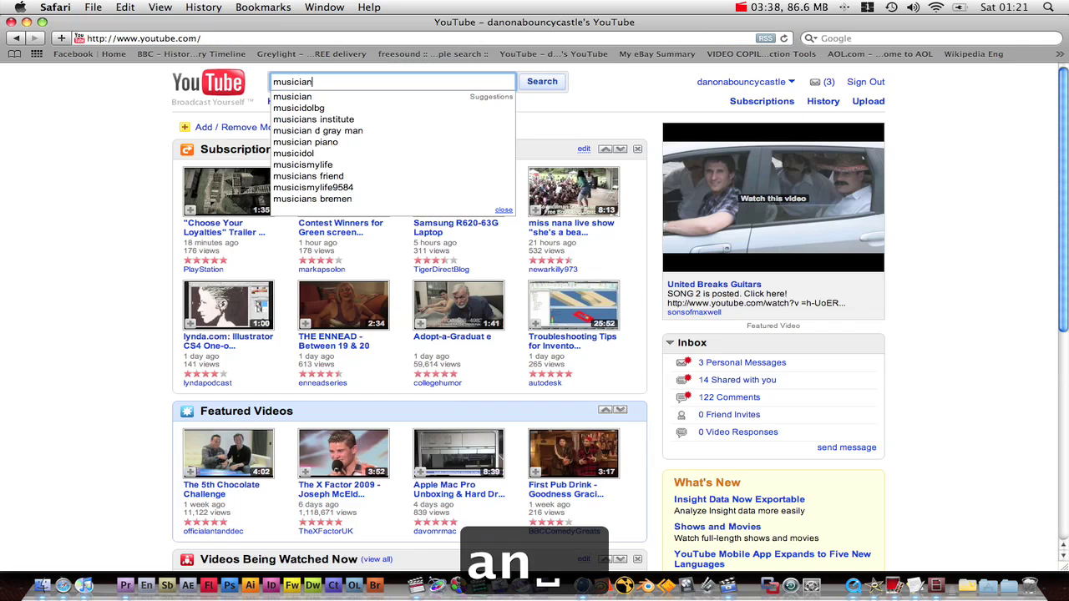
{"action": "key", "text": "BackSpace"}
{"action": "type", "text": "rookie"}
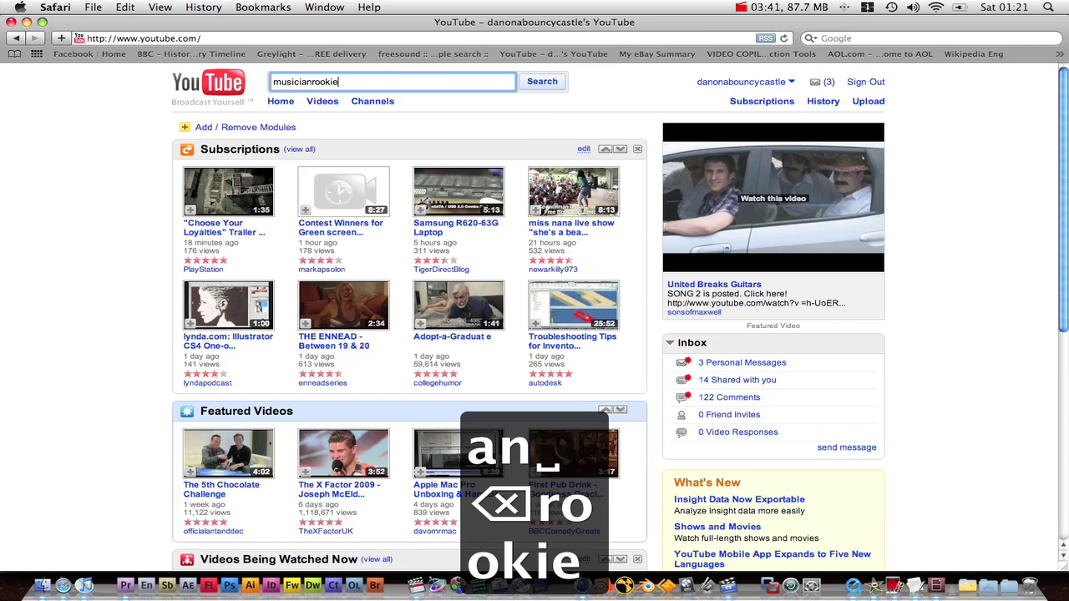
{"action": "key", "text": "Return"}
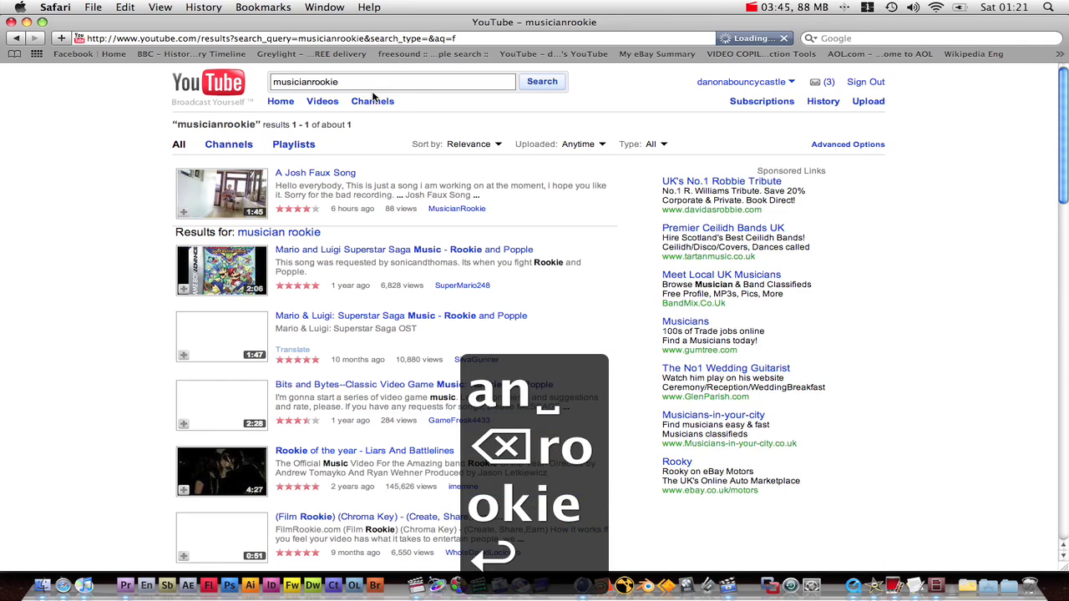
{"action": "left_click", "coordinate": [459, 209]}
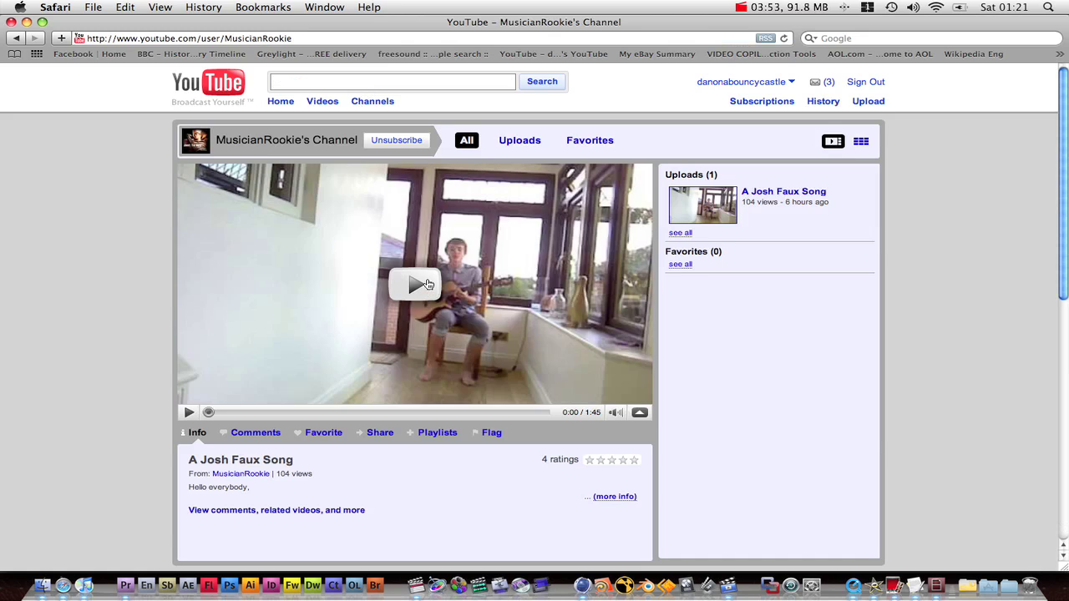
Play A Josh Faux Song, skip ahead, and pause it at 0:27.
{"action": "left_click", "coordinate": [427, 284]}
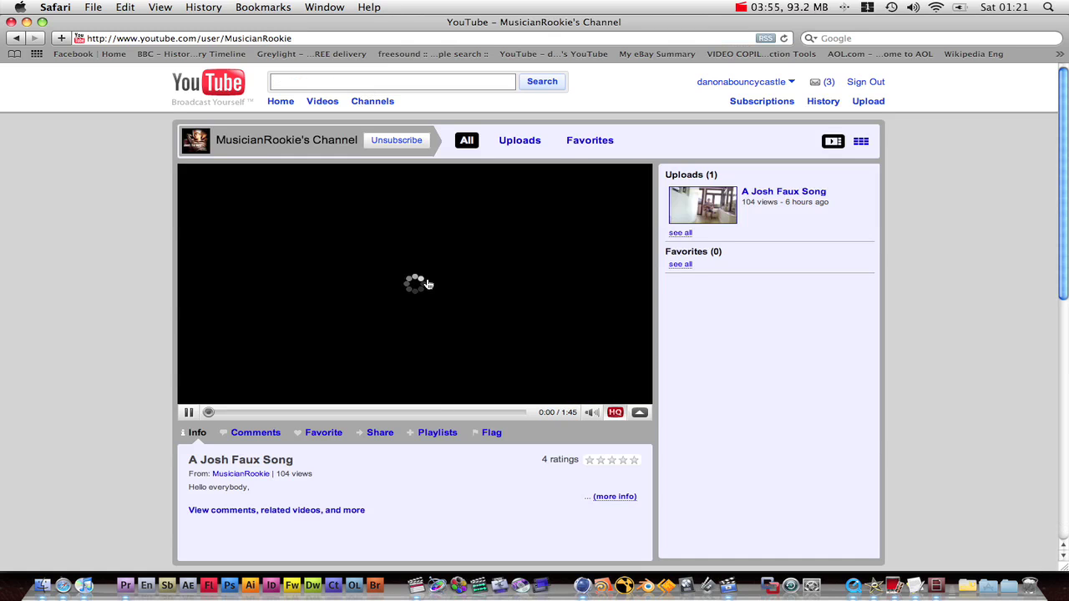
{"action": "scroll", "coordinate": [334, 334], "scroll_direction": "down", "scroll_amount": 1}
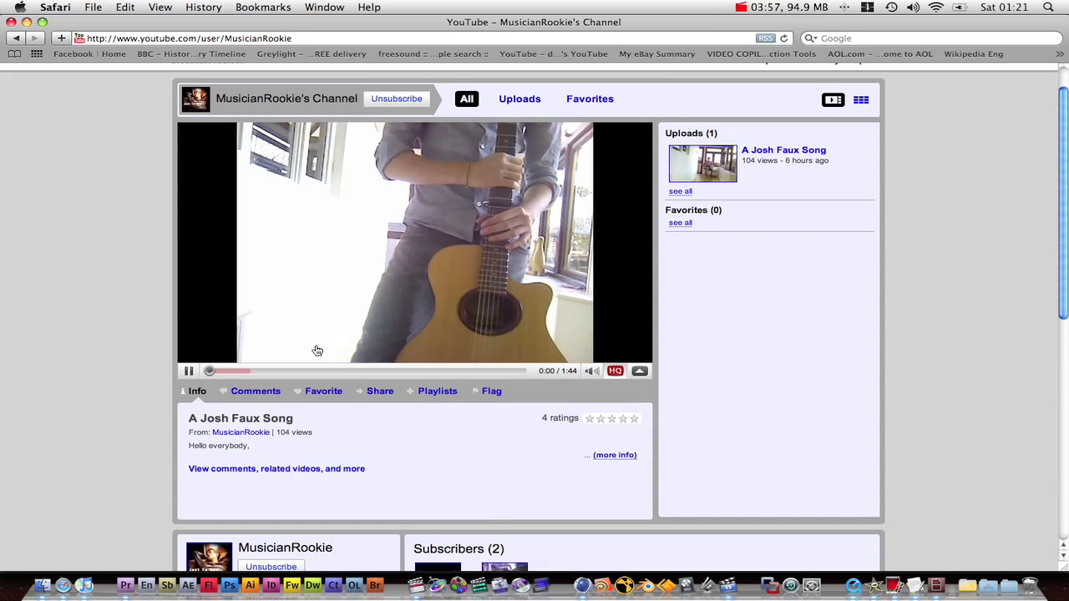
{"action": "scroll", "coordinate": [317, 351], "scroll_direction": "down", "scroll_amount": 1}
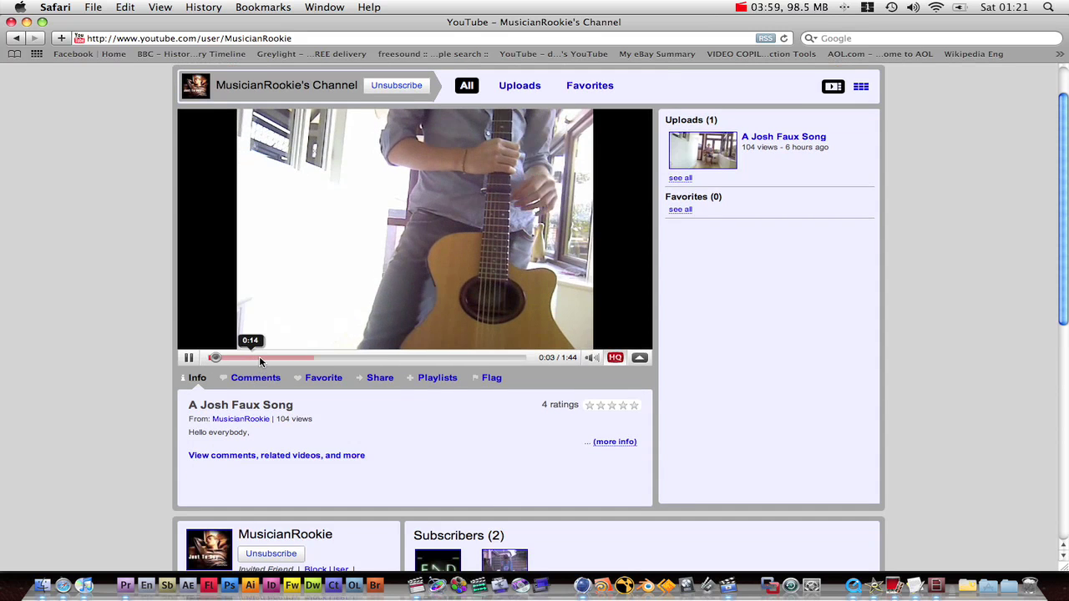
{"action": "left_click", "coordinate": [261, 355]}
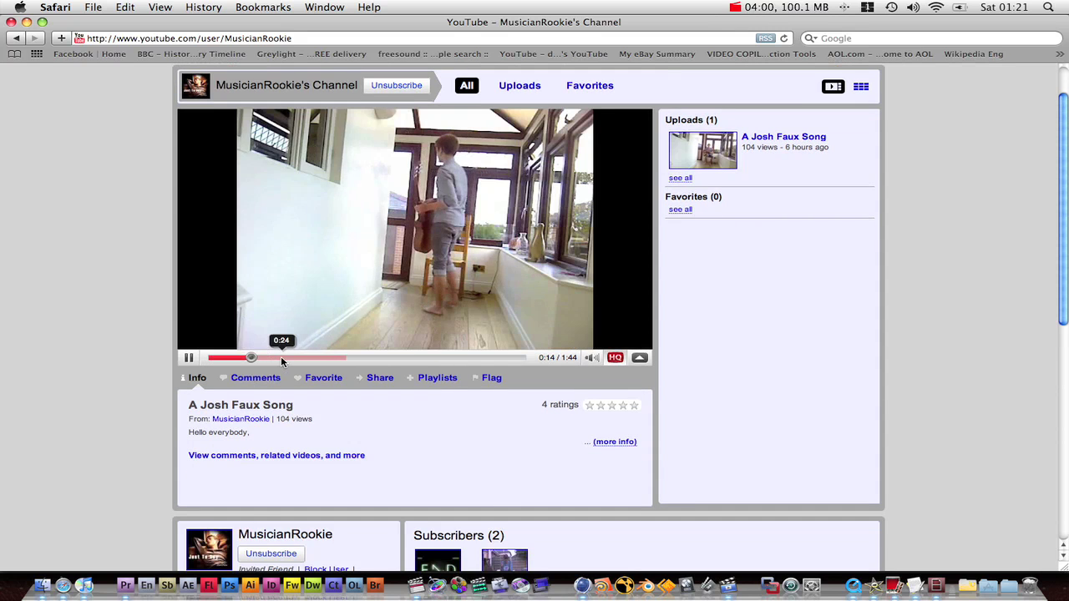
{"action": "left_click", "coordinate": [282, 355]}
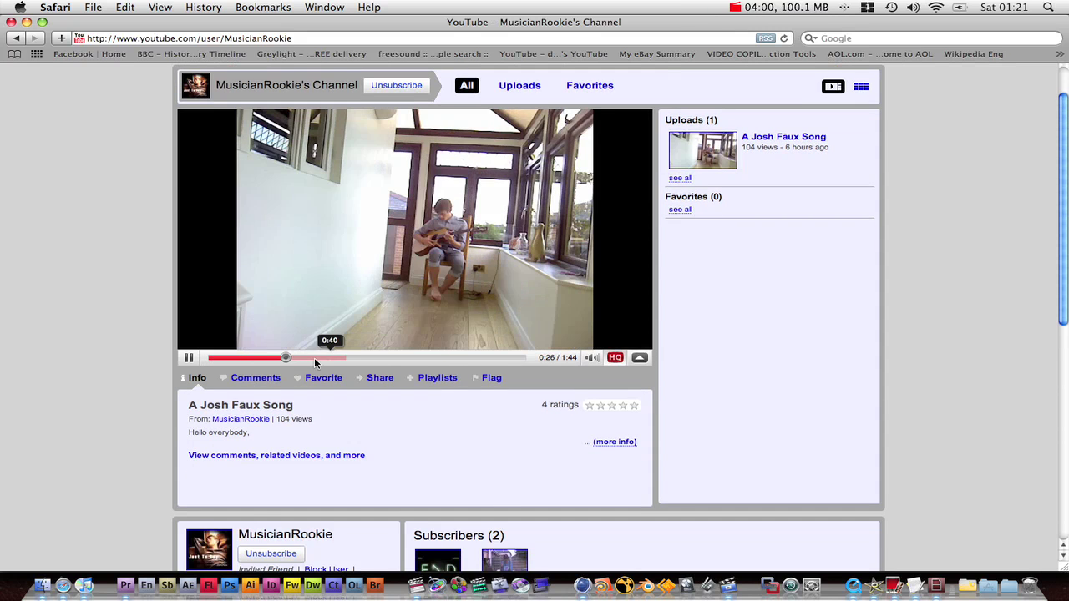
{"action": "left_click", "coordinate": [189, 357]}
{"action": "scroll", "coordinate": [392, 443], "scroll_direction": "down", "scroll_amount": 5}
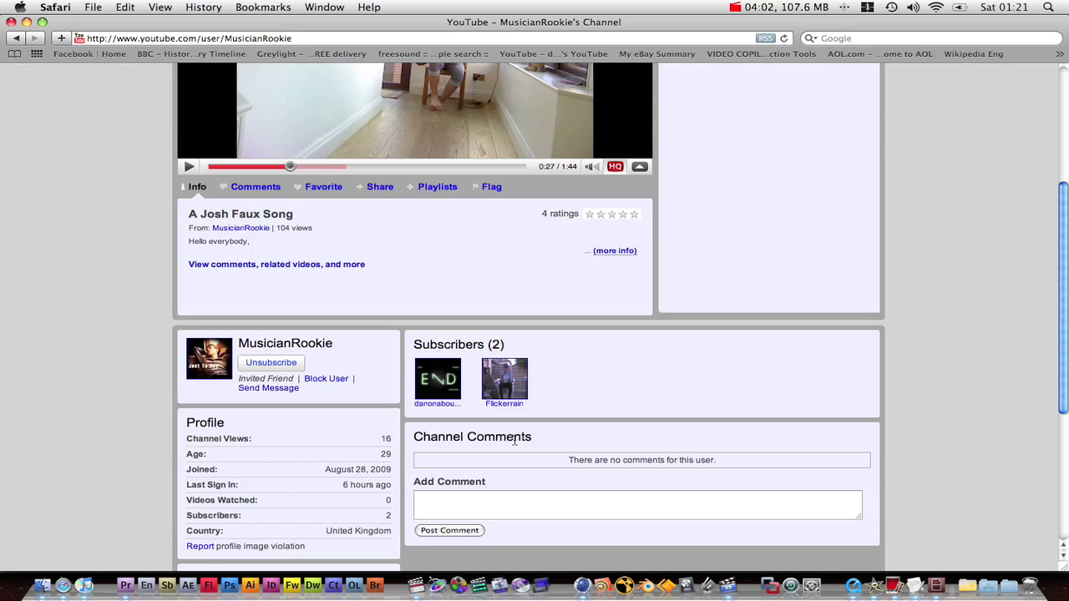
{"action": "scroll", "coordinate": [611, 365], "scroll_direction": "up", "scroll_amount": 6}
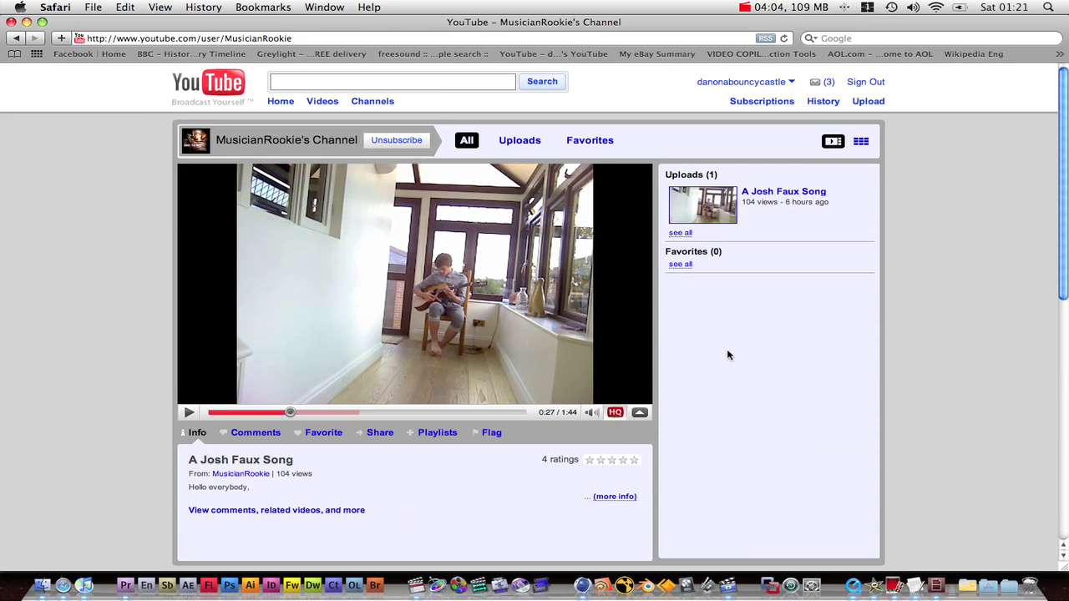
Go to your own channel page from the account username dropdown.
{"action": "left_click", "coordinate": [791, 82]}
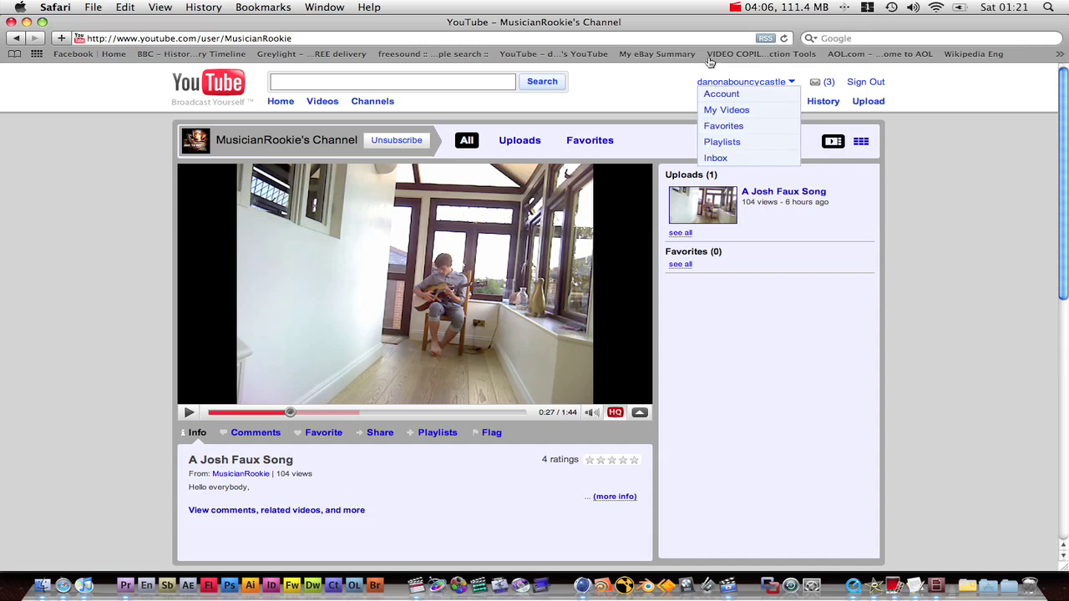
{"action": "left_click", "coordinate": [876, 218]}
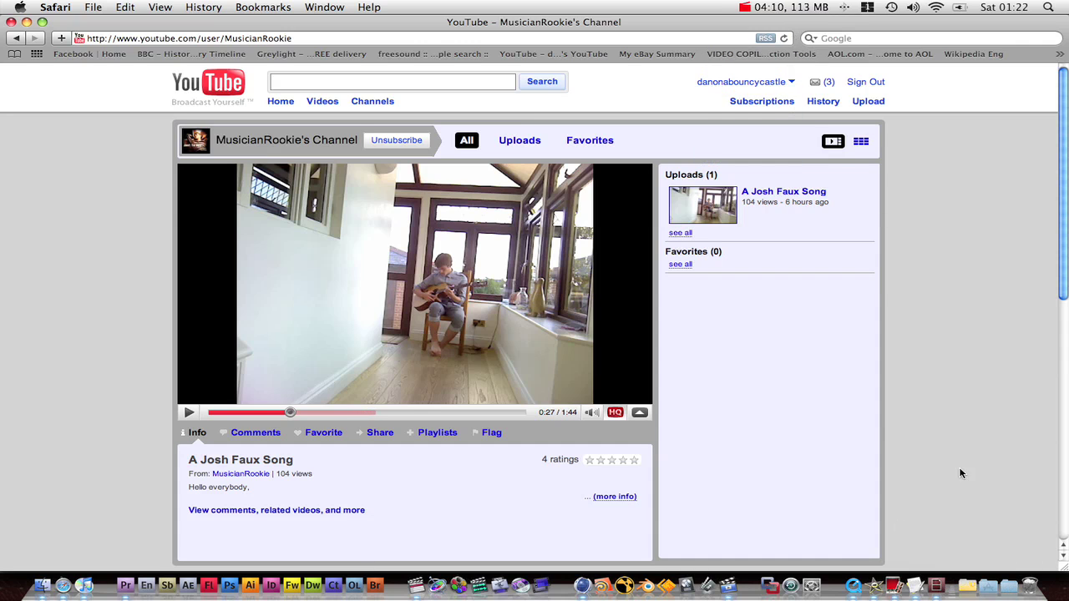
{"action": "left_click", "coordinate": [762, 85]}
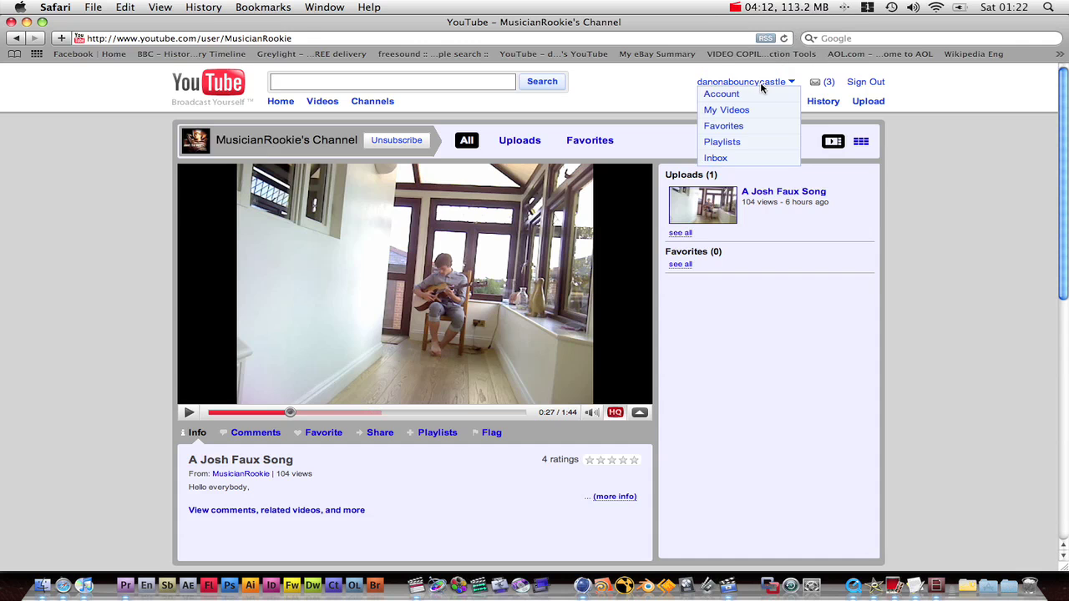
{"action": "left_click", "coordinate": [760, 86]}
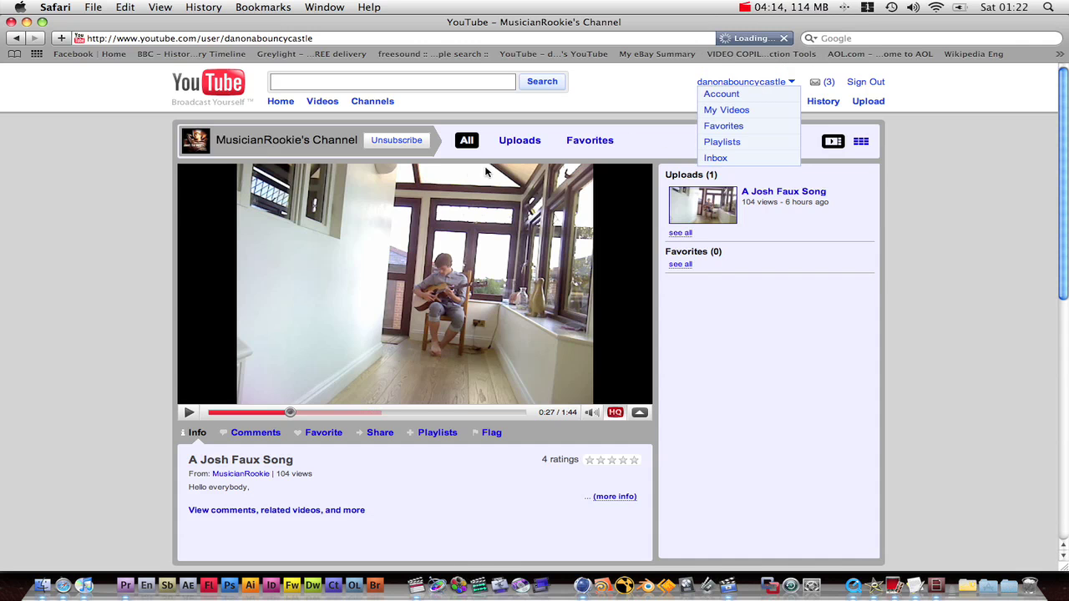
Follow the channel profile's website link to learnsoftwaretoday.weebly.com.
{"action": "scroll", "coordinate": [275, 329], "scroll_direction": "down", "scroll_amount": 7}
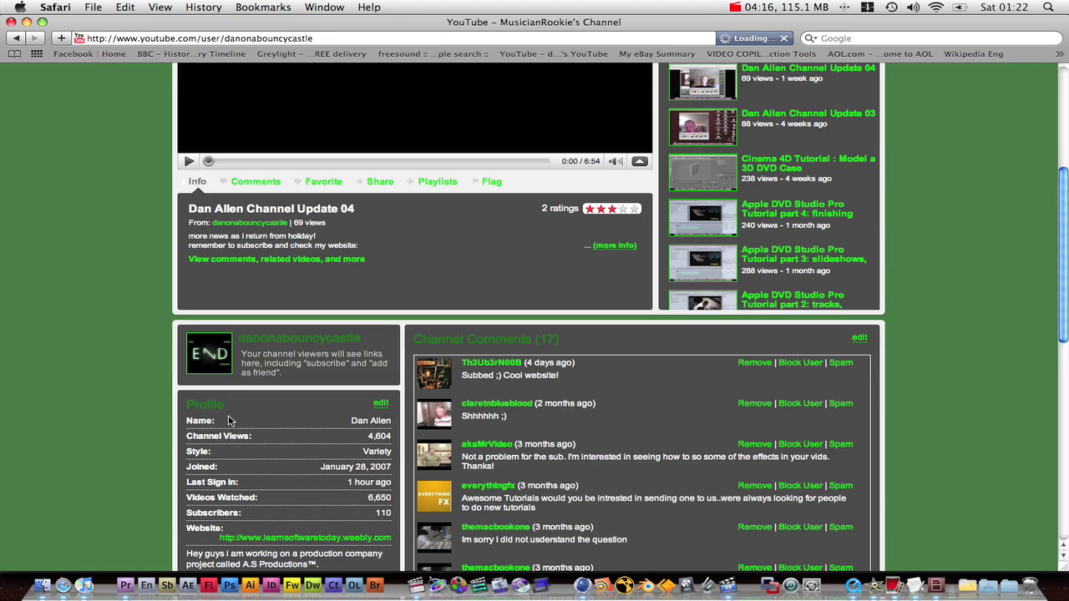
{"action": "scroll", "coordinate": [342, 526], "scroll_direction": "down", "scroll_amount": 3}
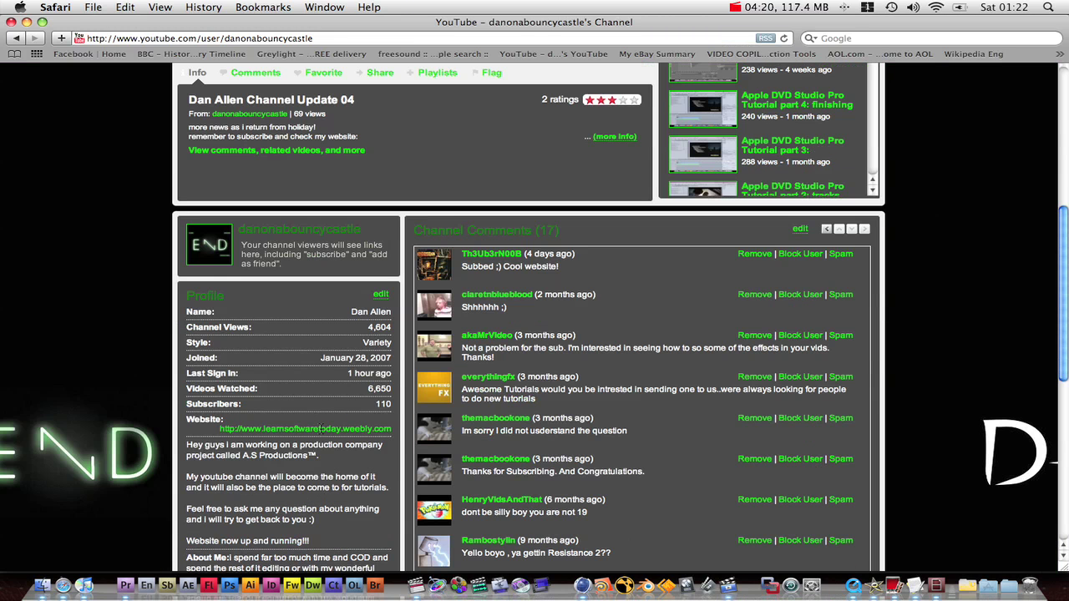
{"action": "left_click", "coordinate": [322, 429]}
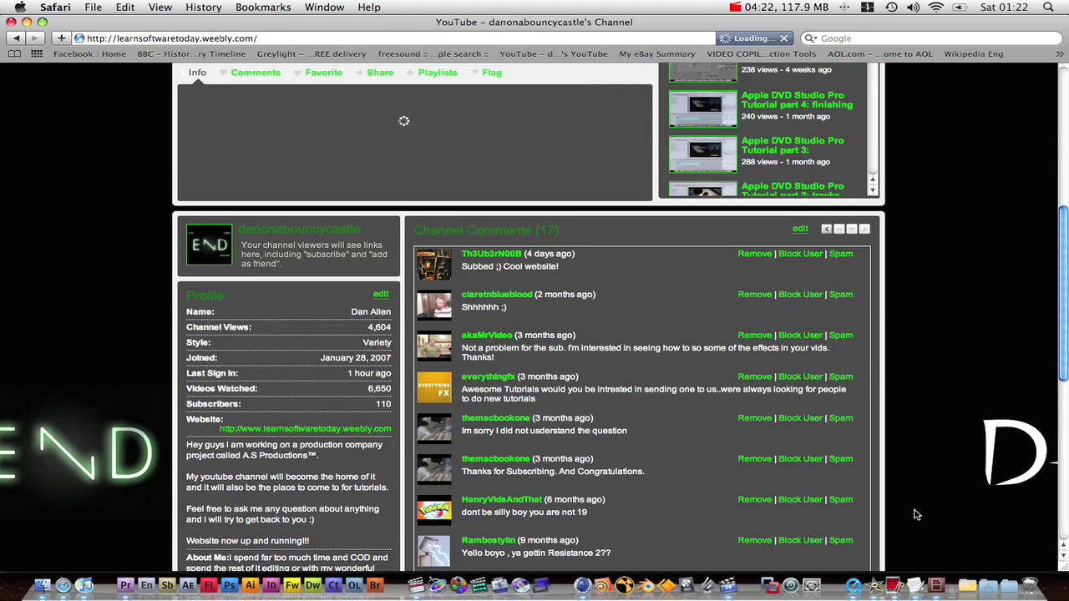